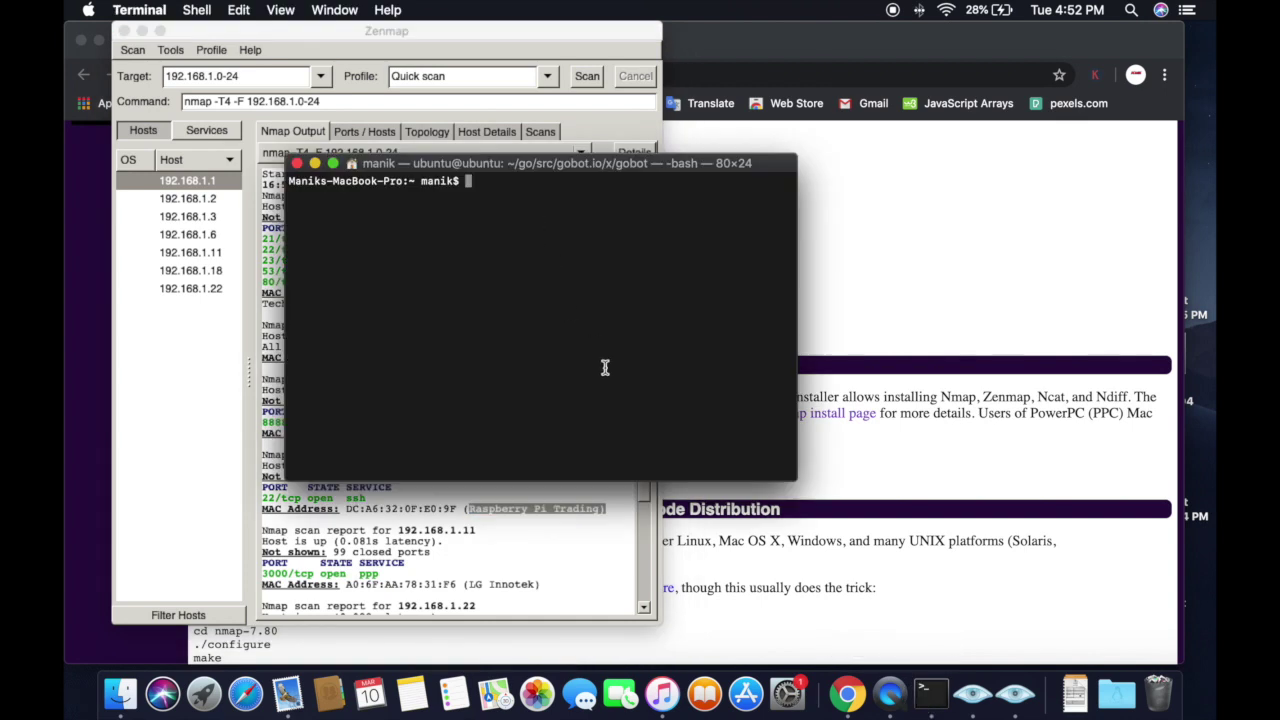
text(ssh pi@192.1)
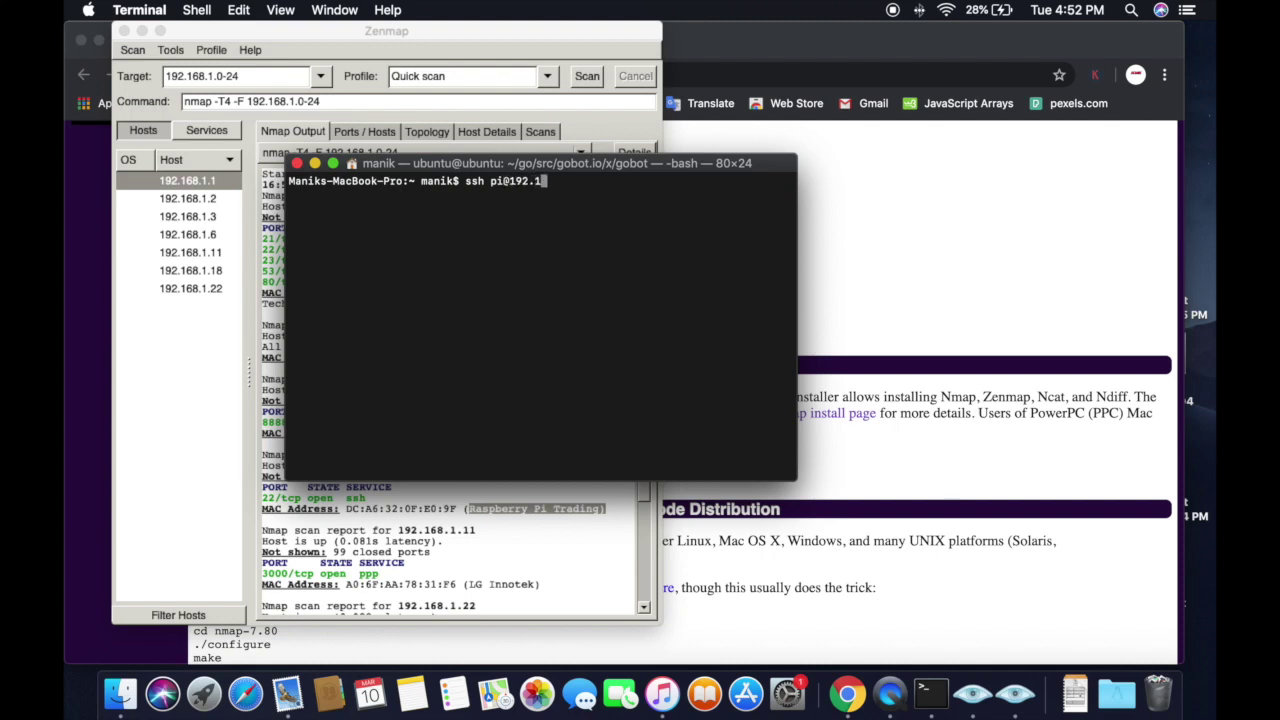
text(68.1.6)
Step: SSH into the Pi at 192.168.1.6 as pi, accepting its host key and entering the password
drag(435, 163, 731, 255)
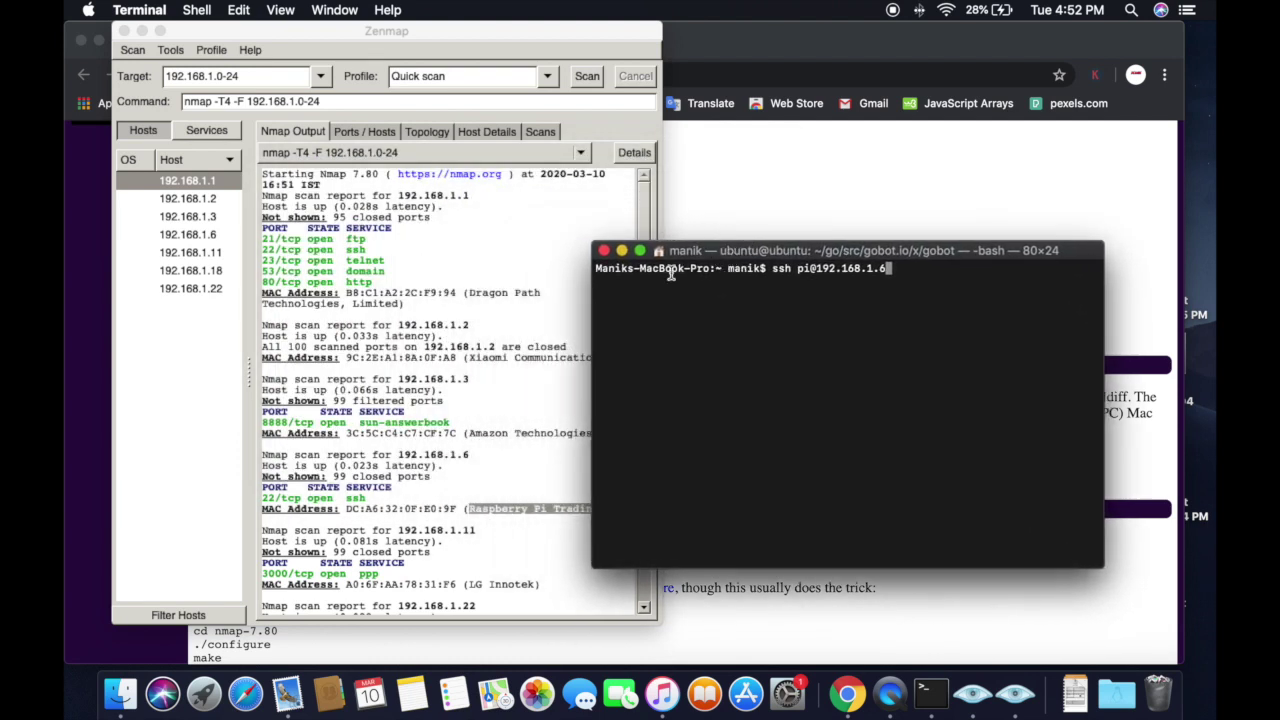
key(Return)
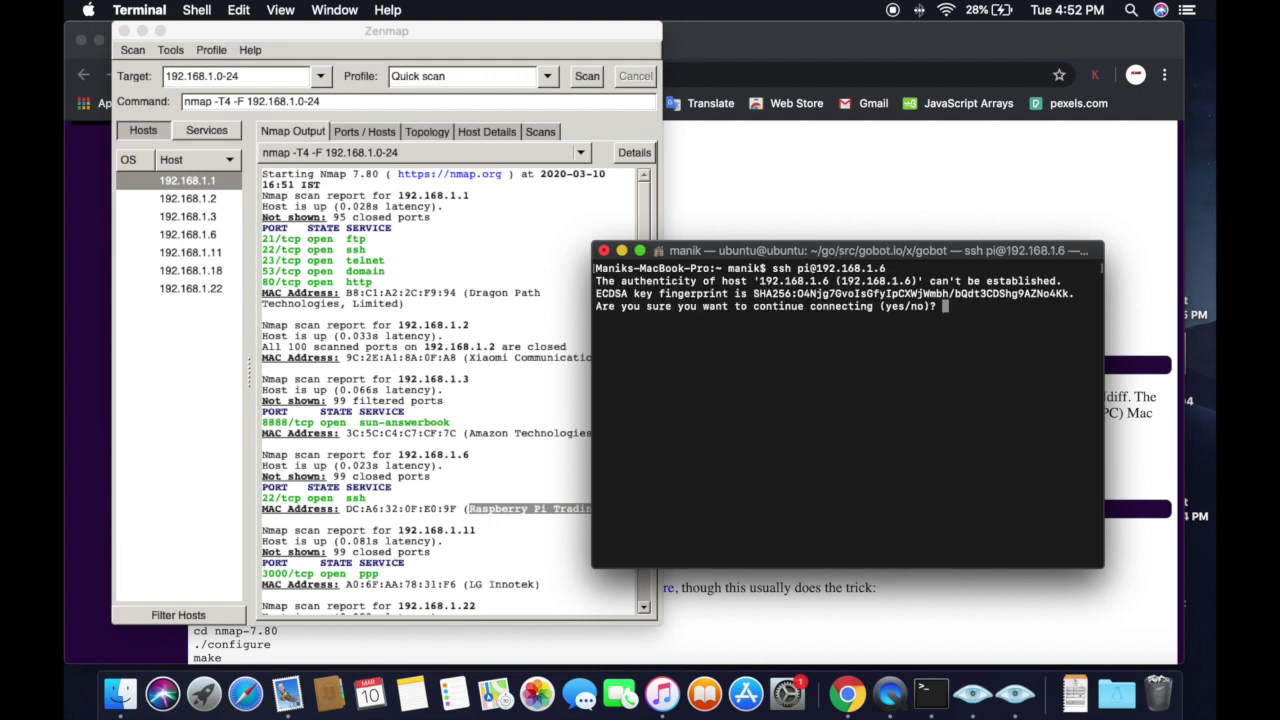
text(yes)
key(Return)
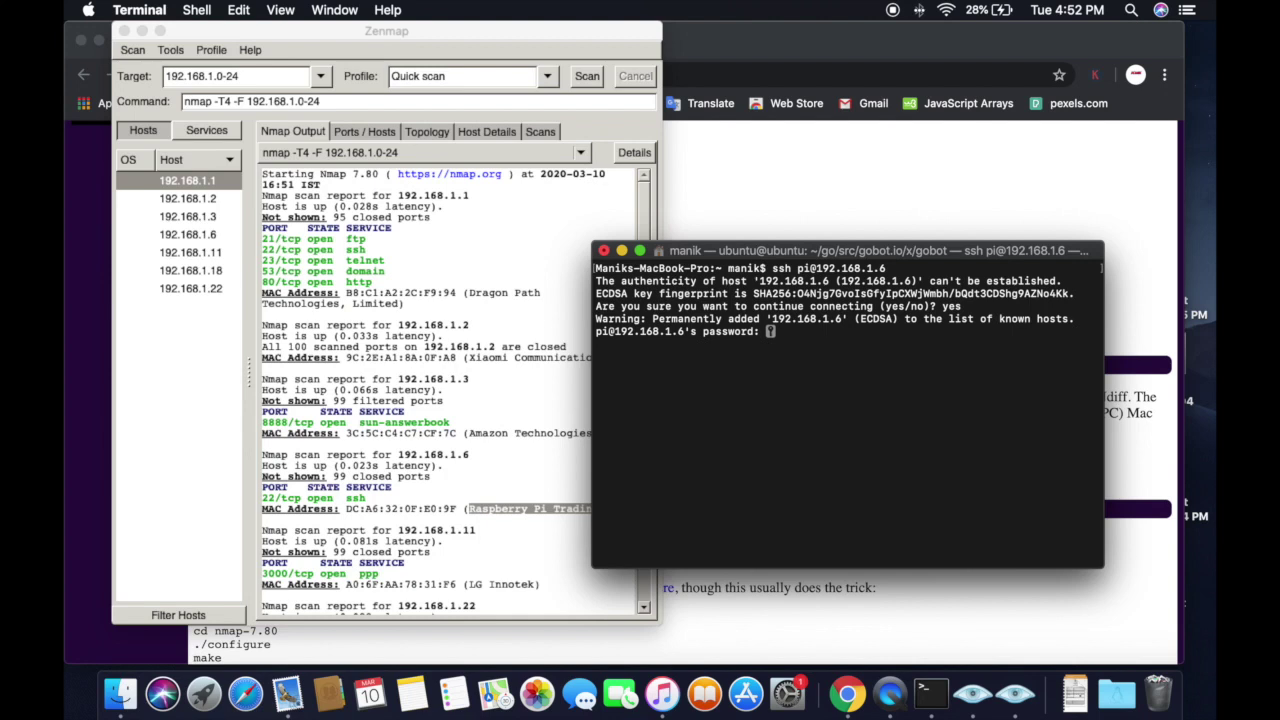
key(Return)
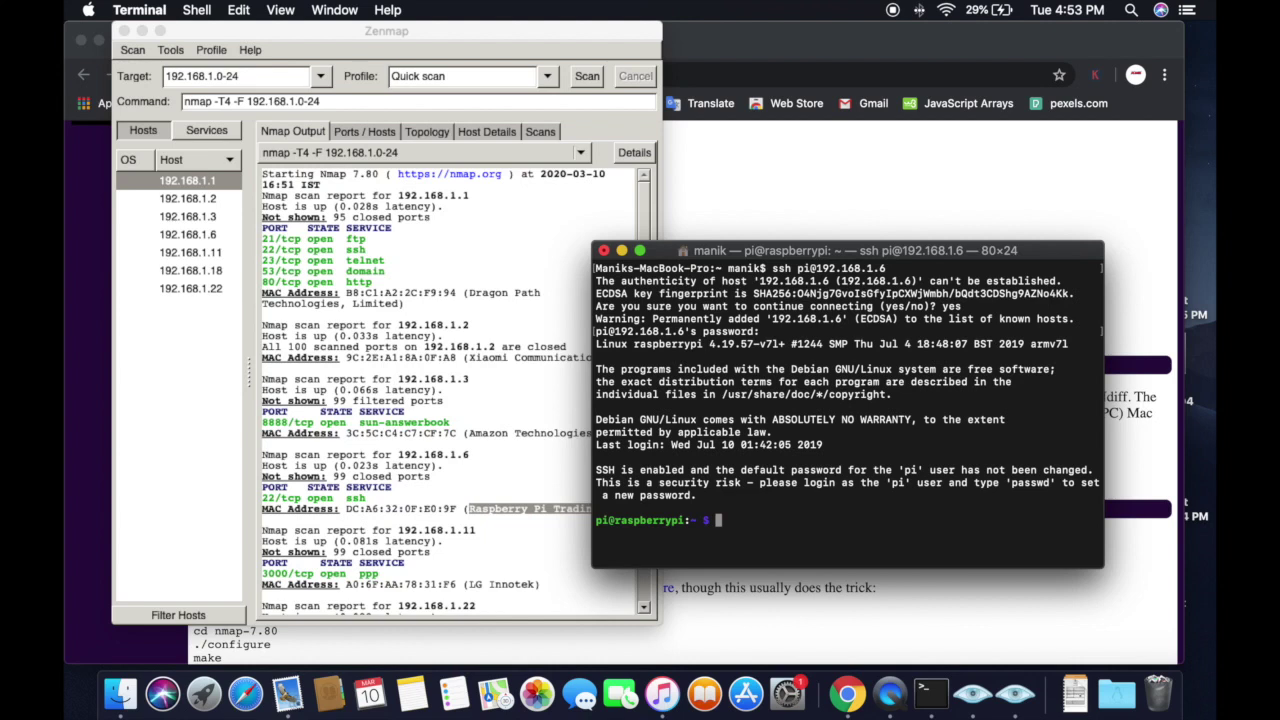
text(sudo raspi-config)
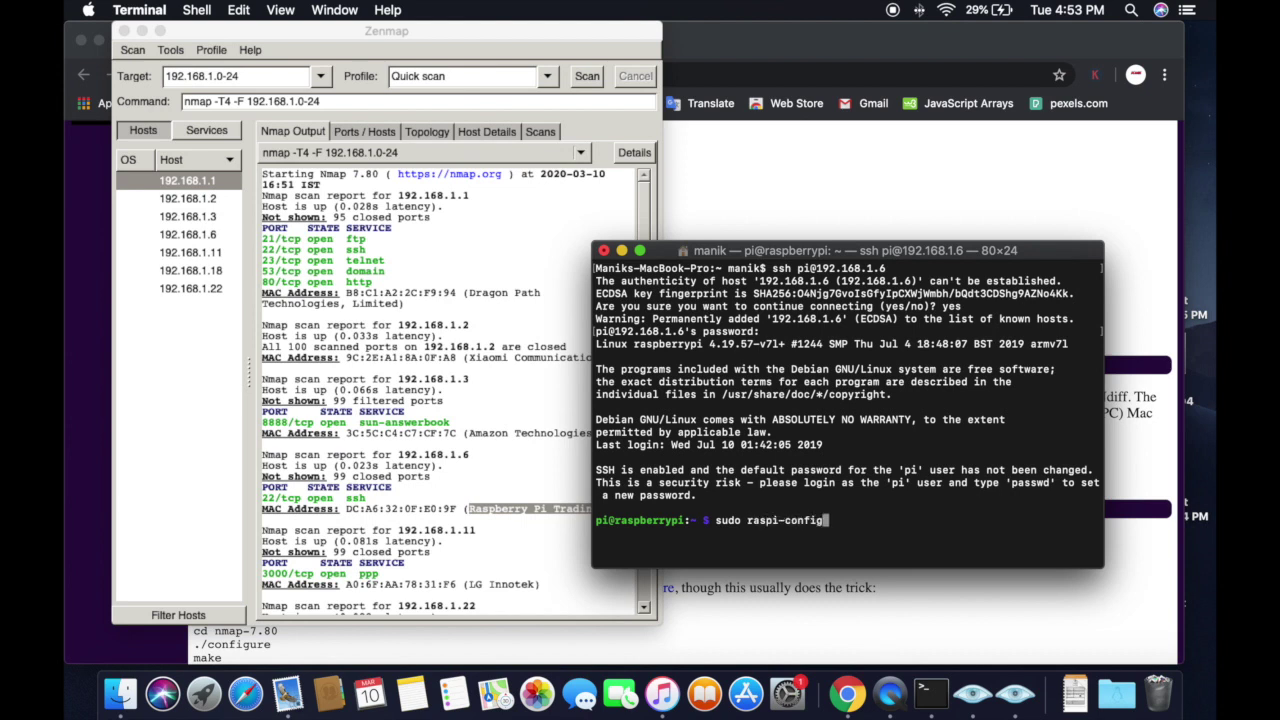
Step: Launch raspi-config and enable SSH under Interfacing Options
key(Return)
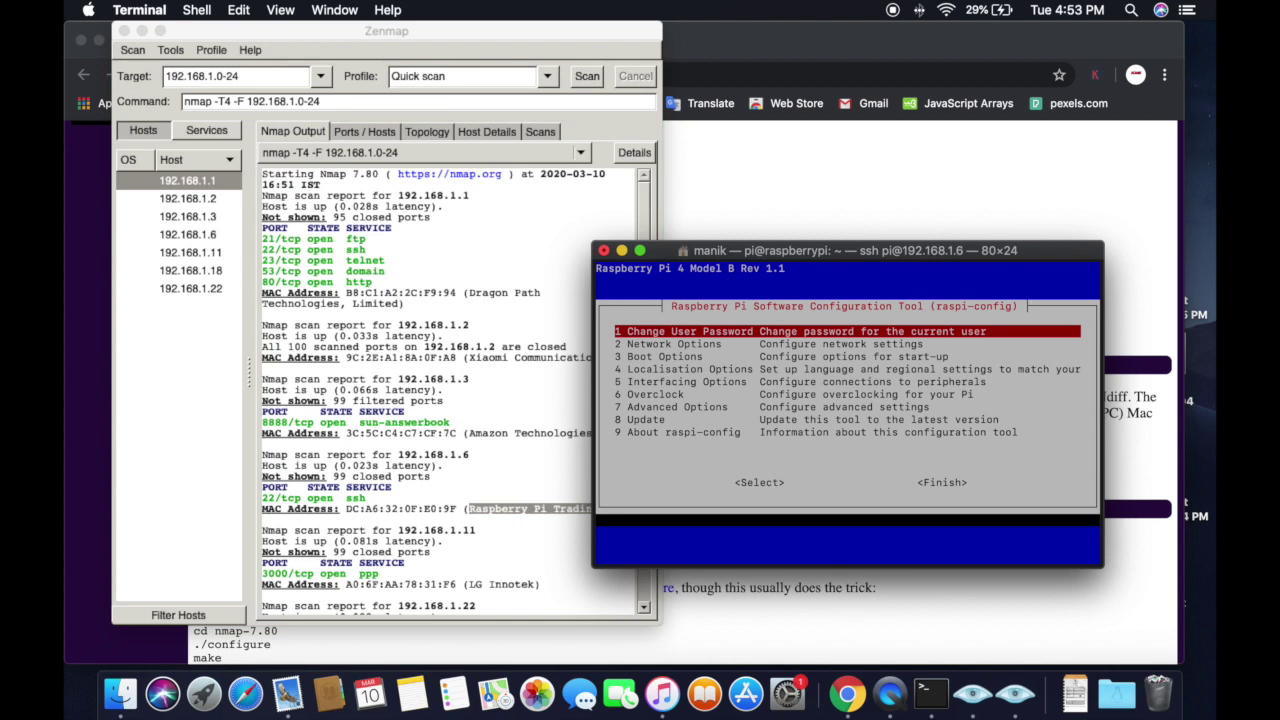
key(Down)
key(Down)
key(Down)
key(Down)
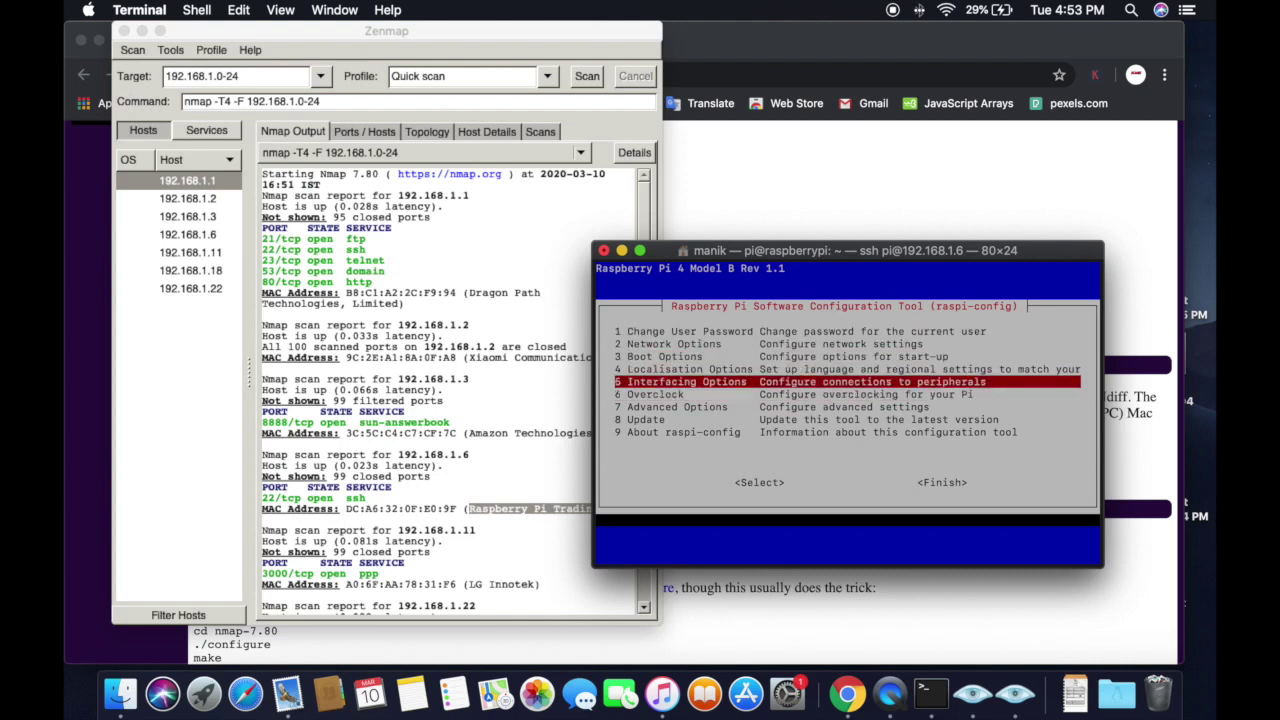
key(Return)
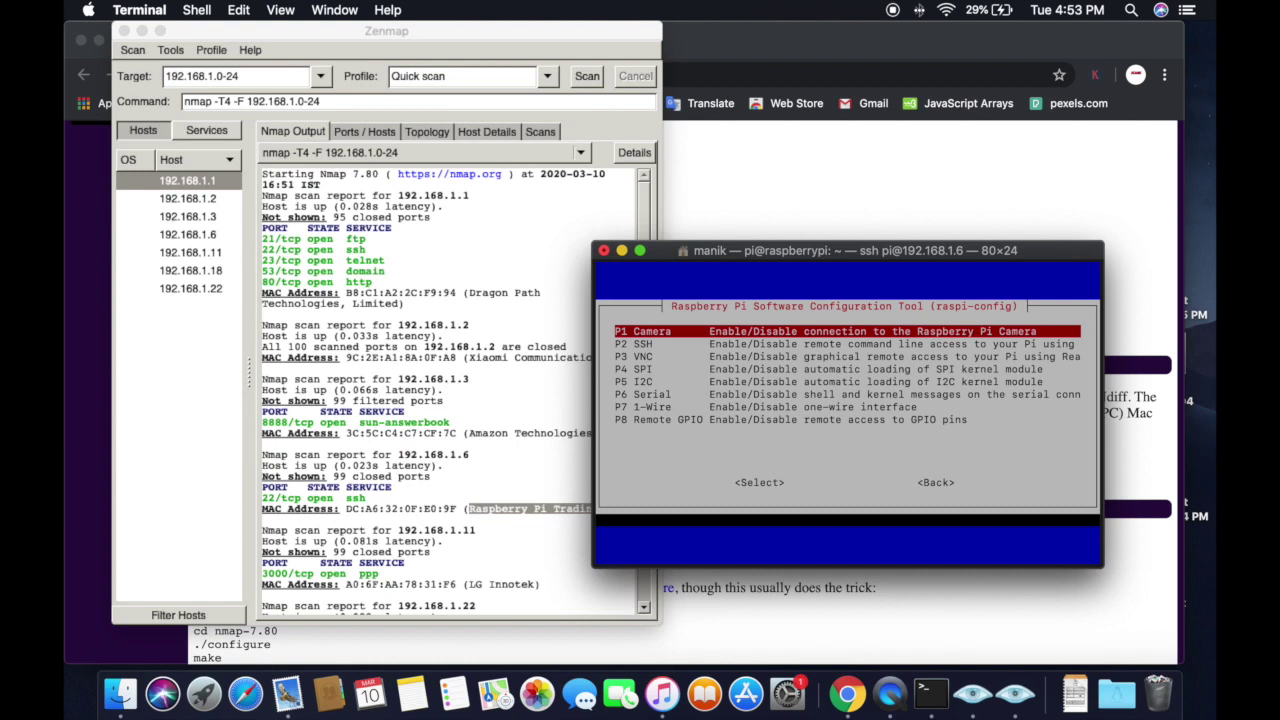
key(Down)
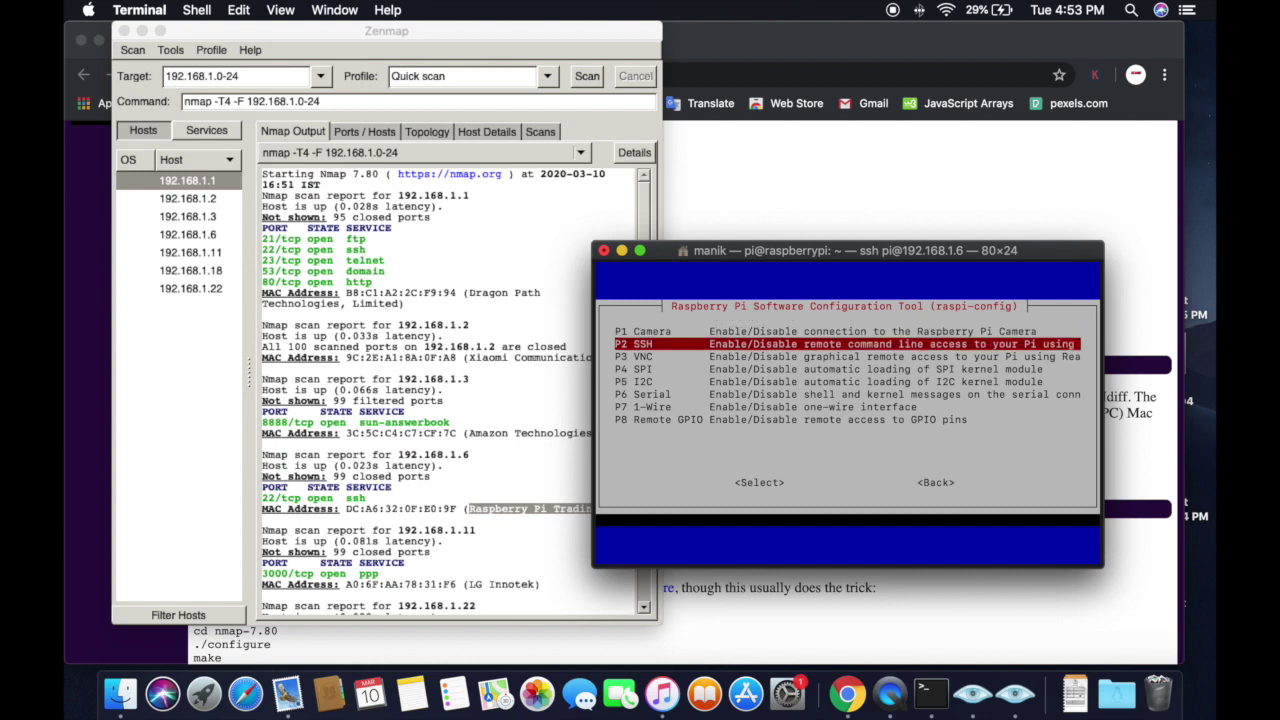
key(Return)
key(Return)
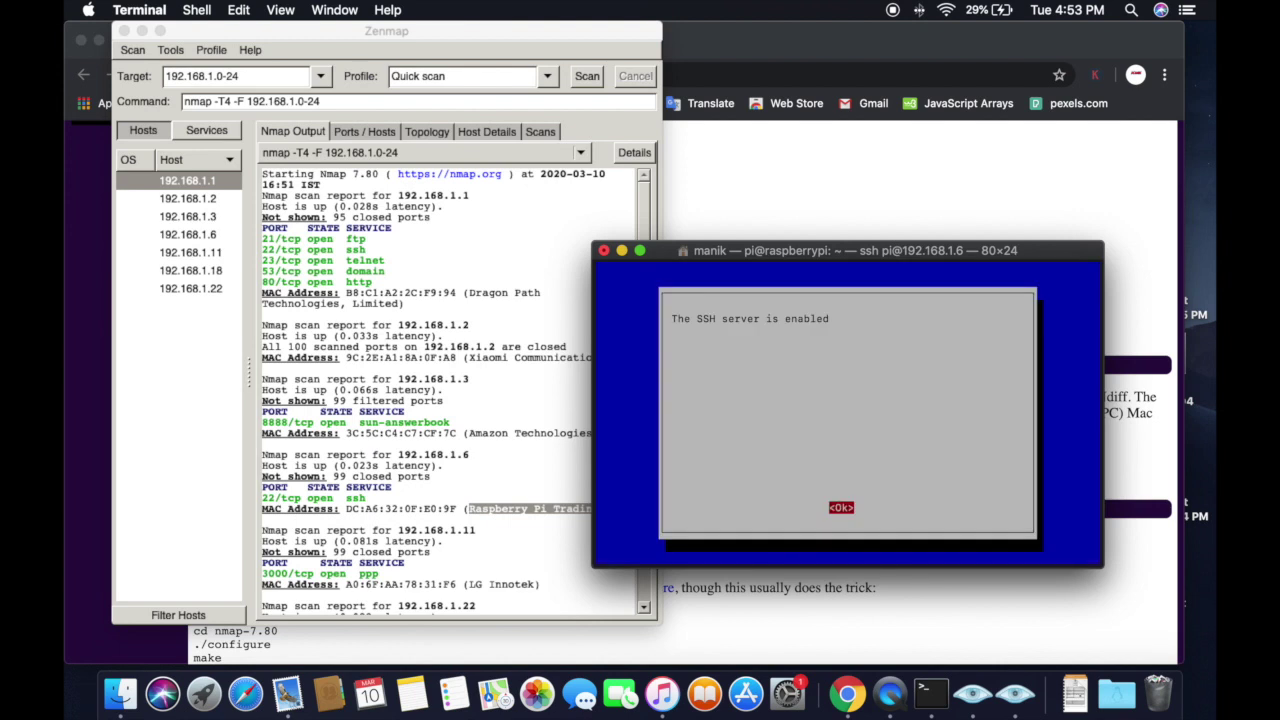
key(Return)
Step: Enable the VNC server under Interfacing Options
key(Down)
key(Down)
key(Down)
key(Down)
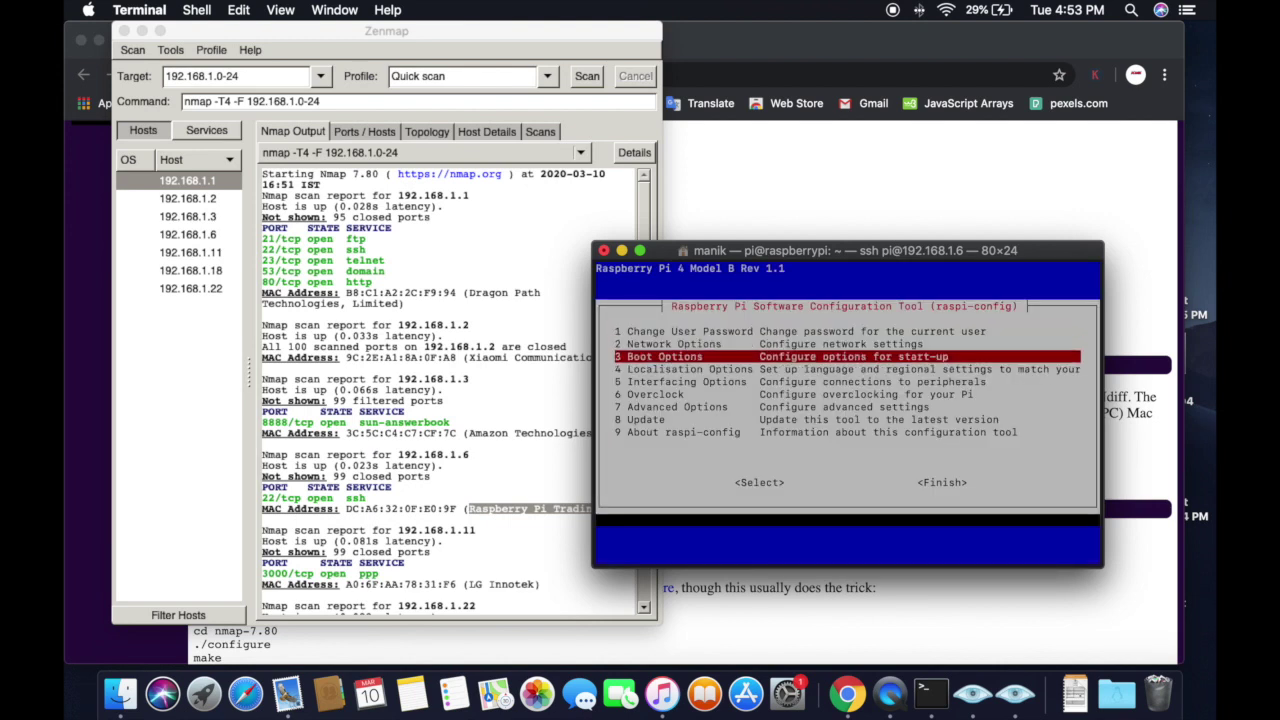
key(Return)
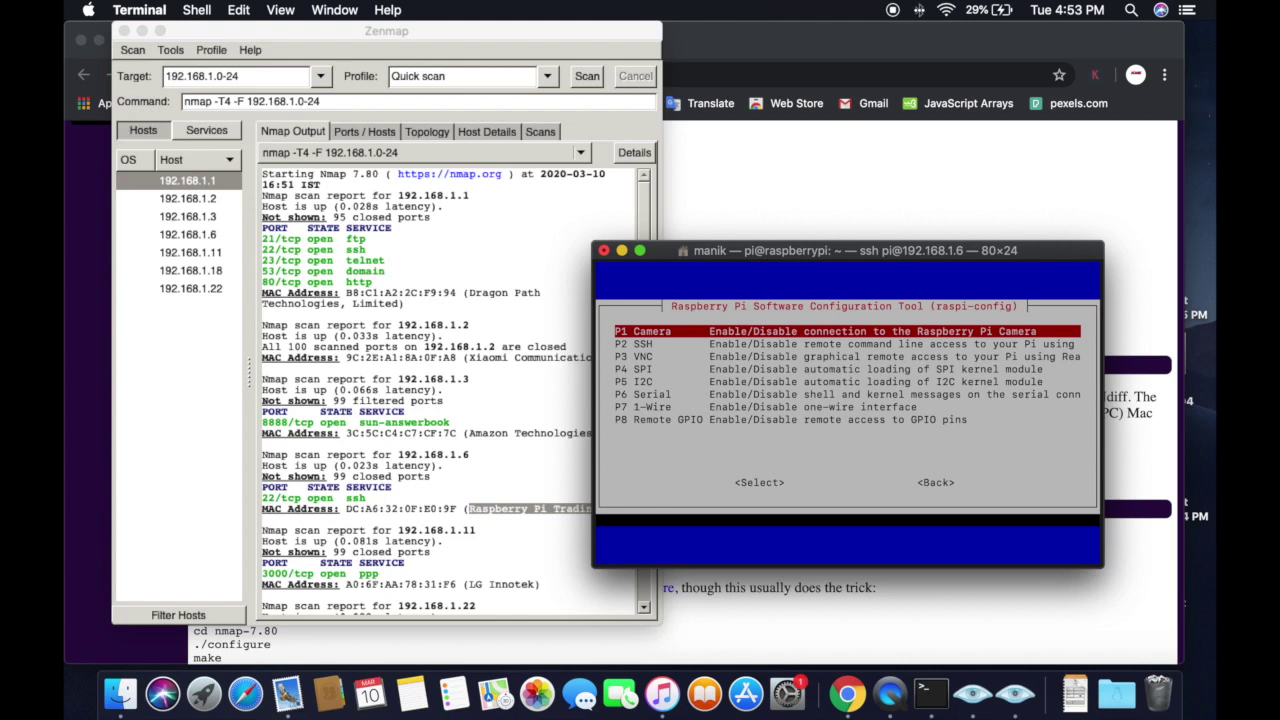
key(Down)
key(Down)
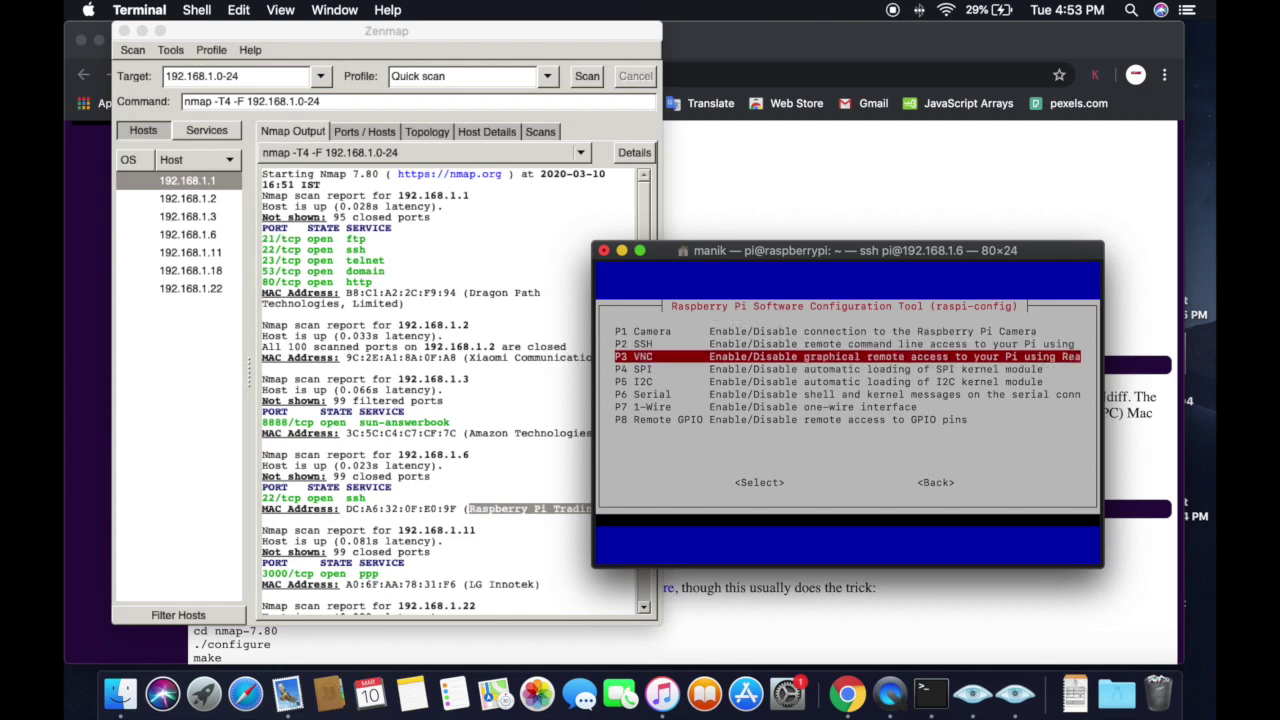
key(Return)
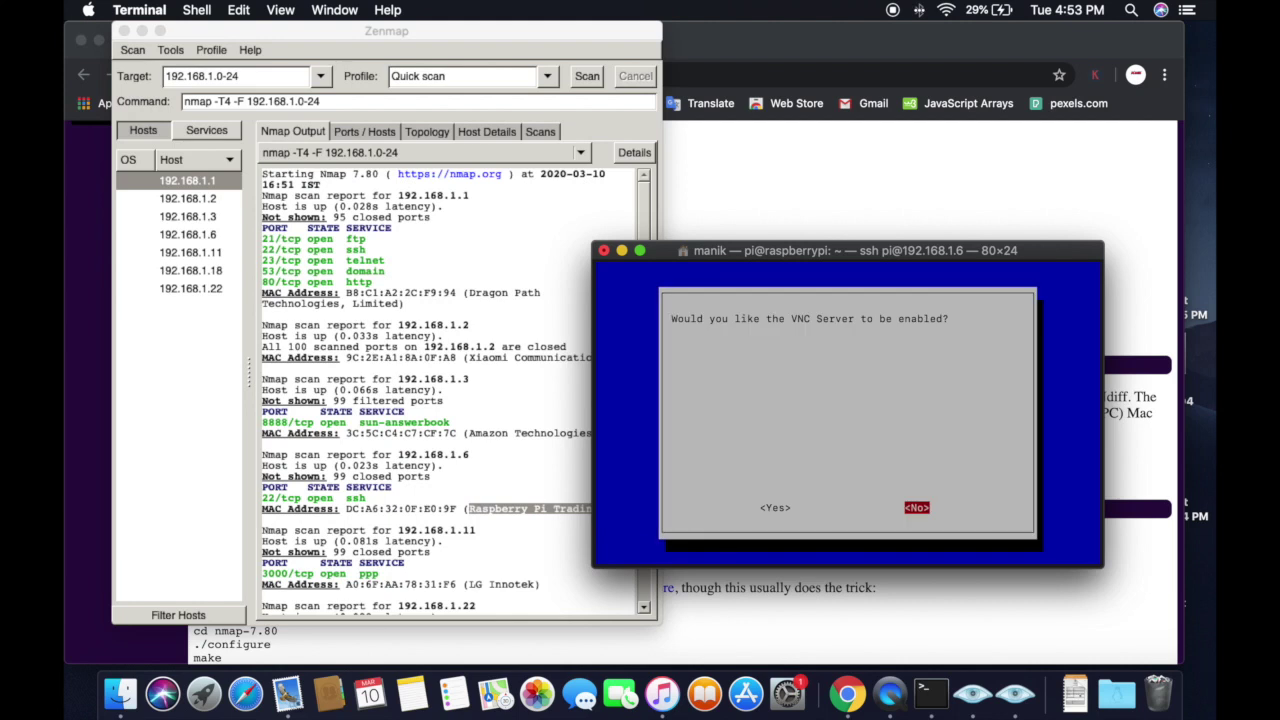
key(Left)
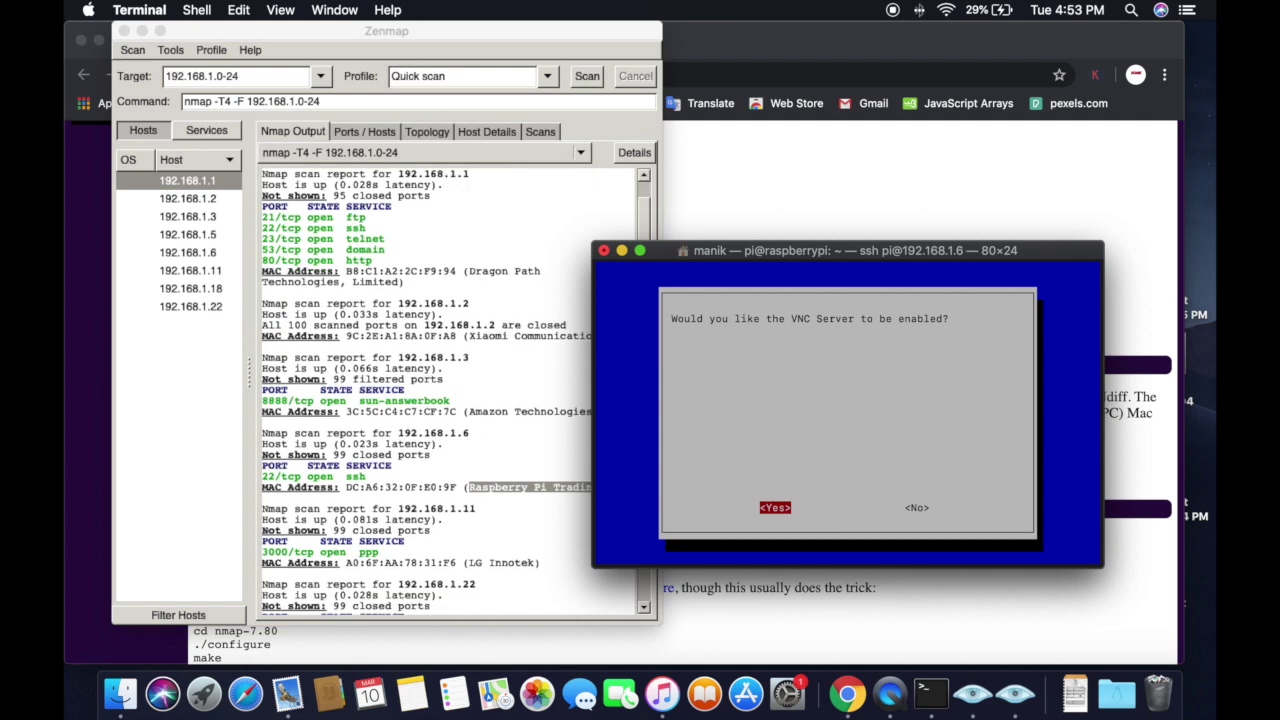
key(Return)
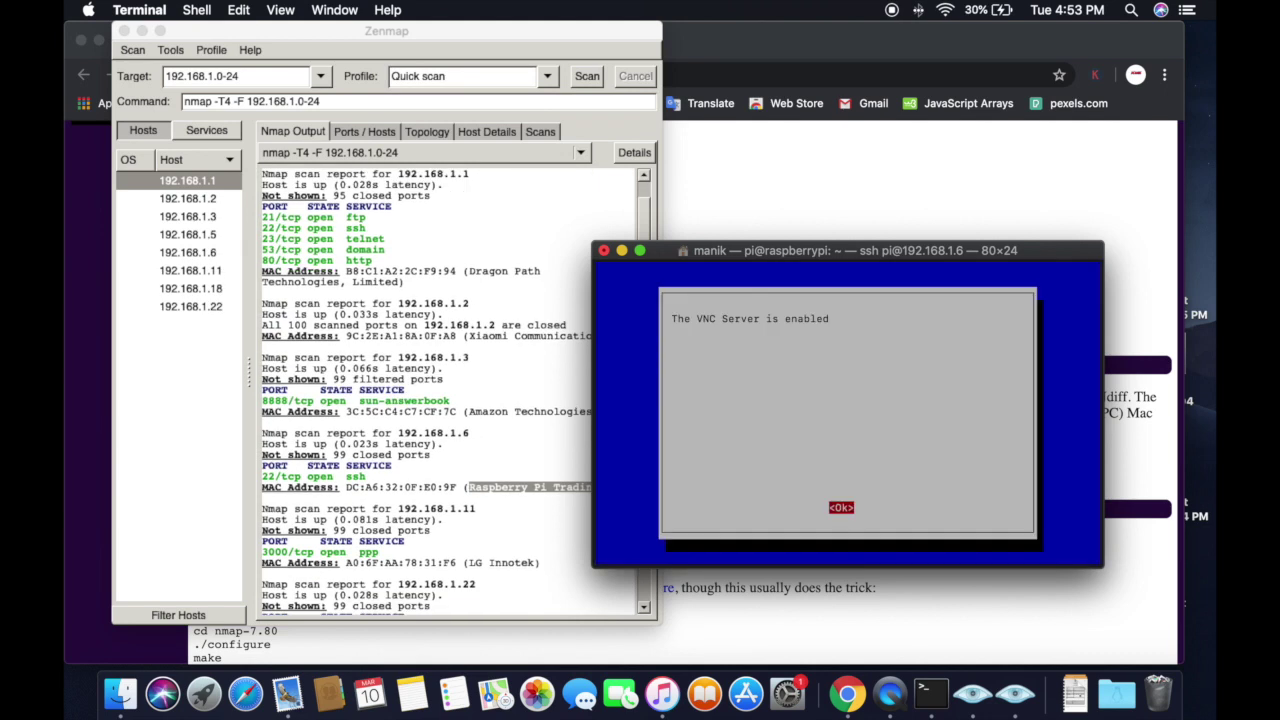
key(Return)
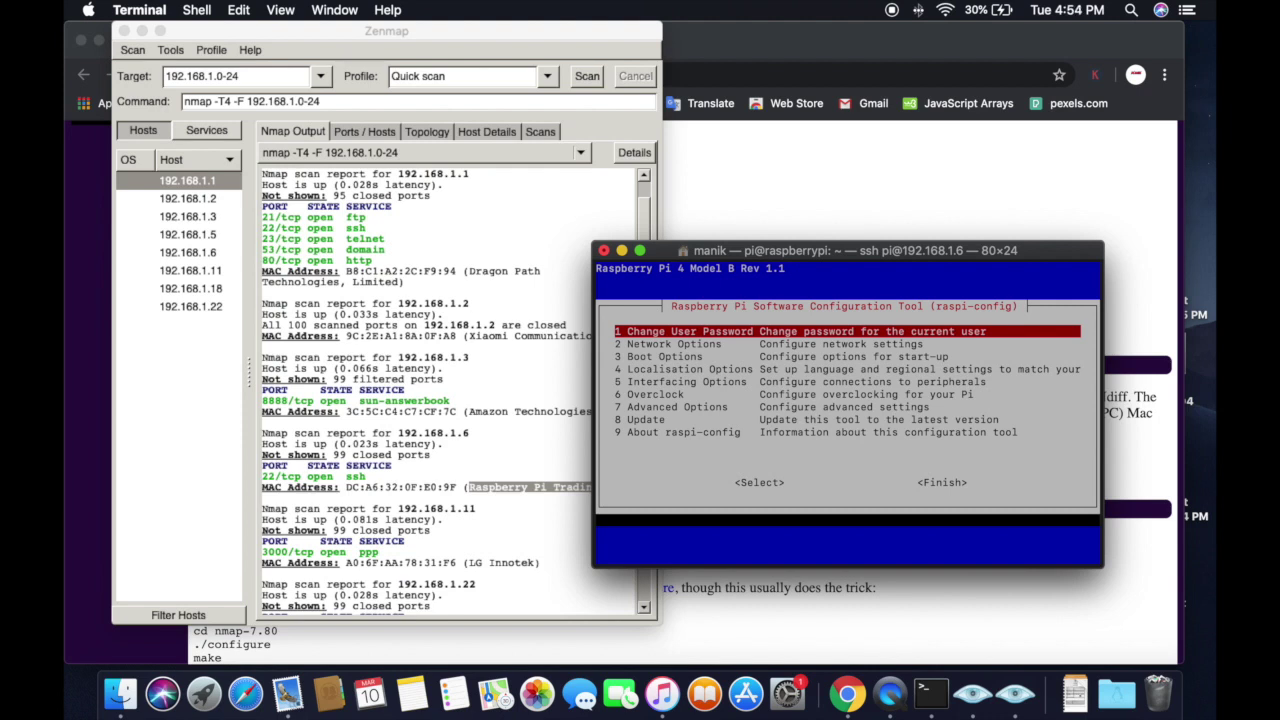
Step: Finish raspi-config to return to the shell and enter sudo reboot
key(Tab)
key(Tab)
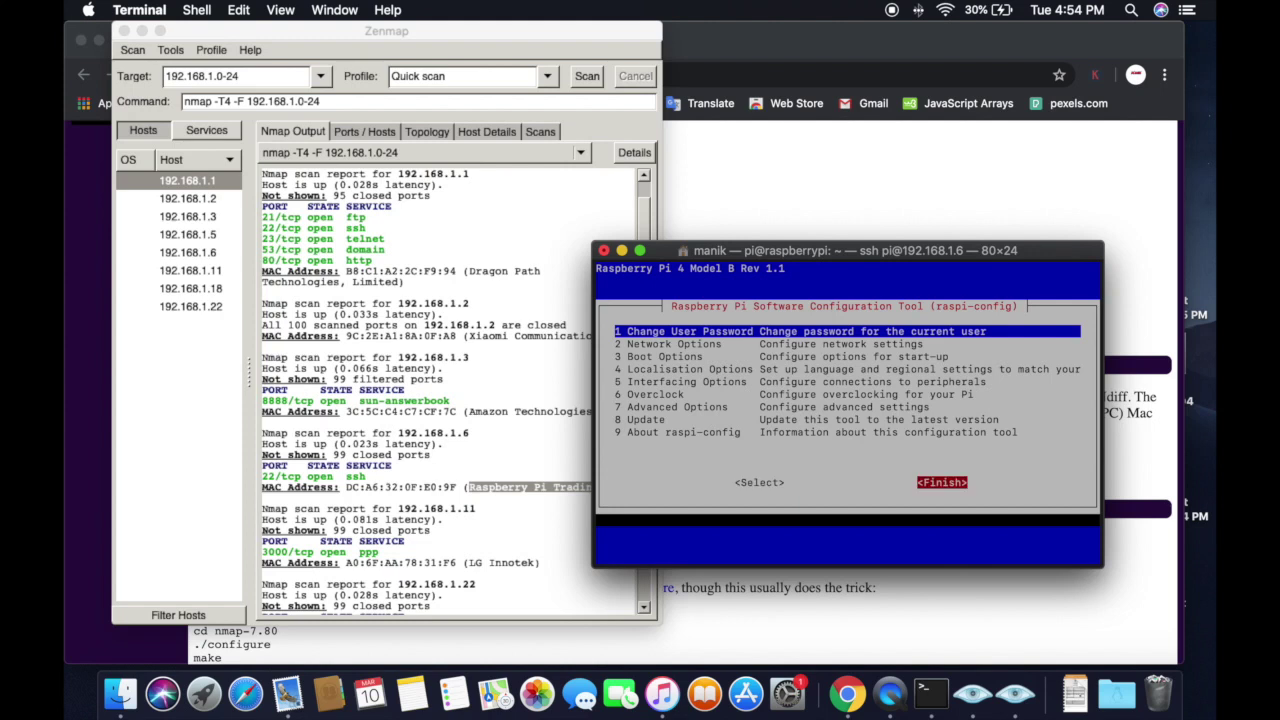
key(Left)
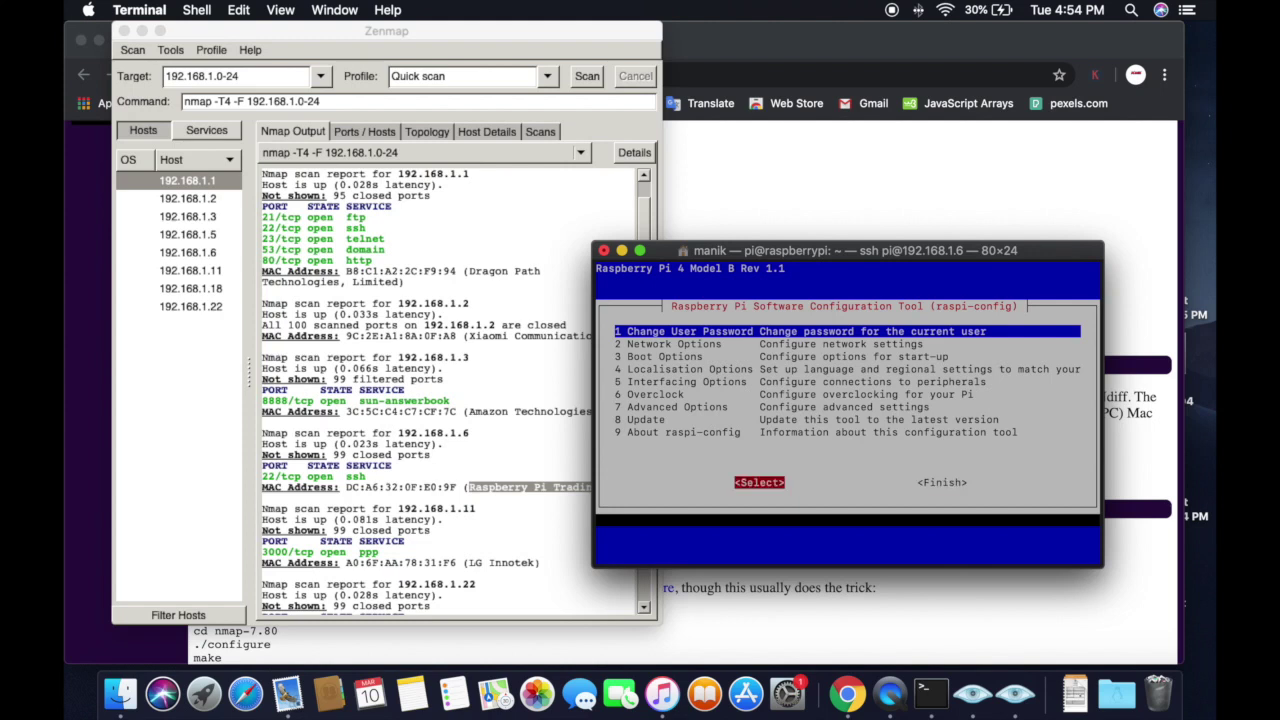
key(Right)
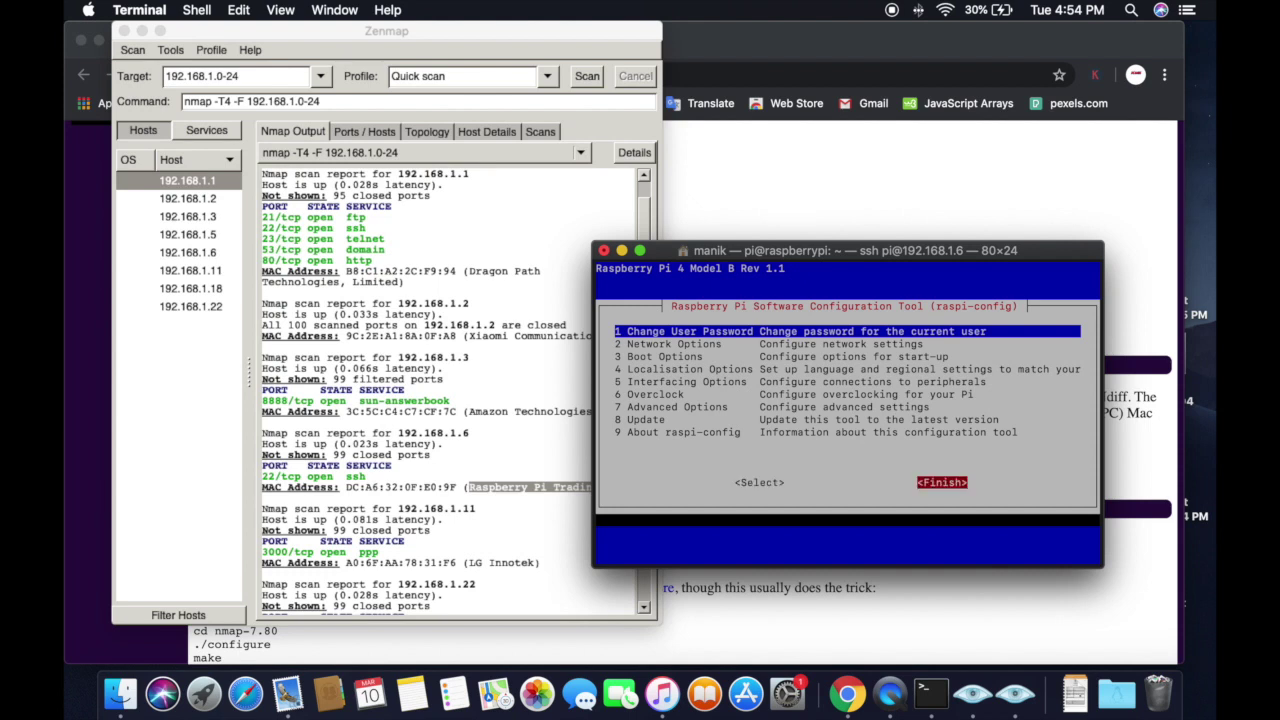
key(Return)
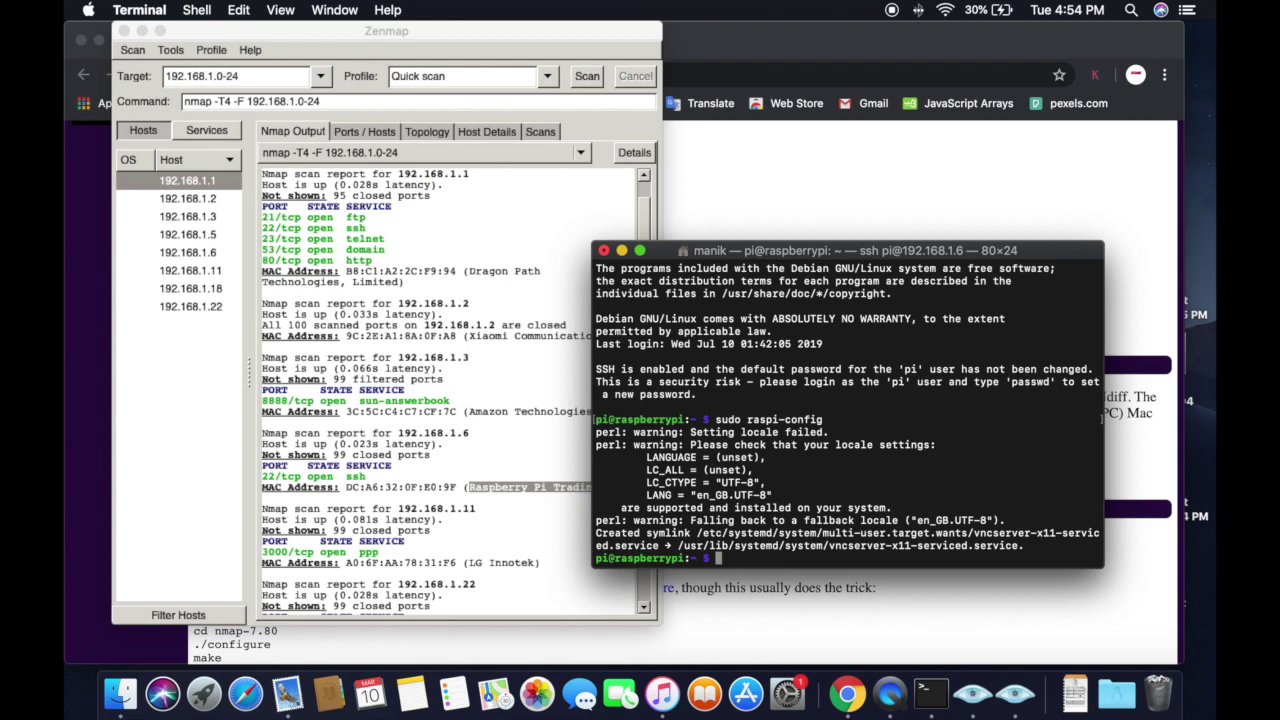
text(sudo reboot)
Step: Reboot the Pi, ending the SSH session, then switch to Chrome
key(Return)
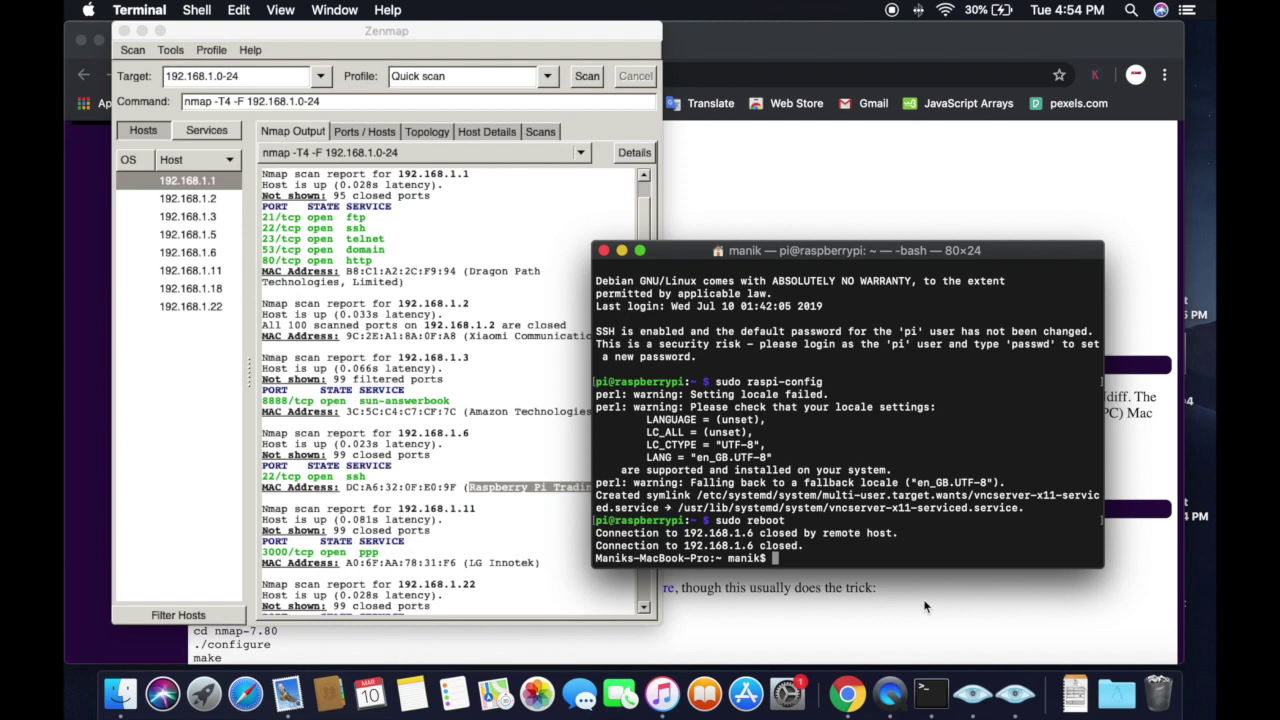
click(847, 695)
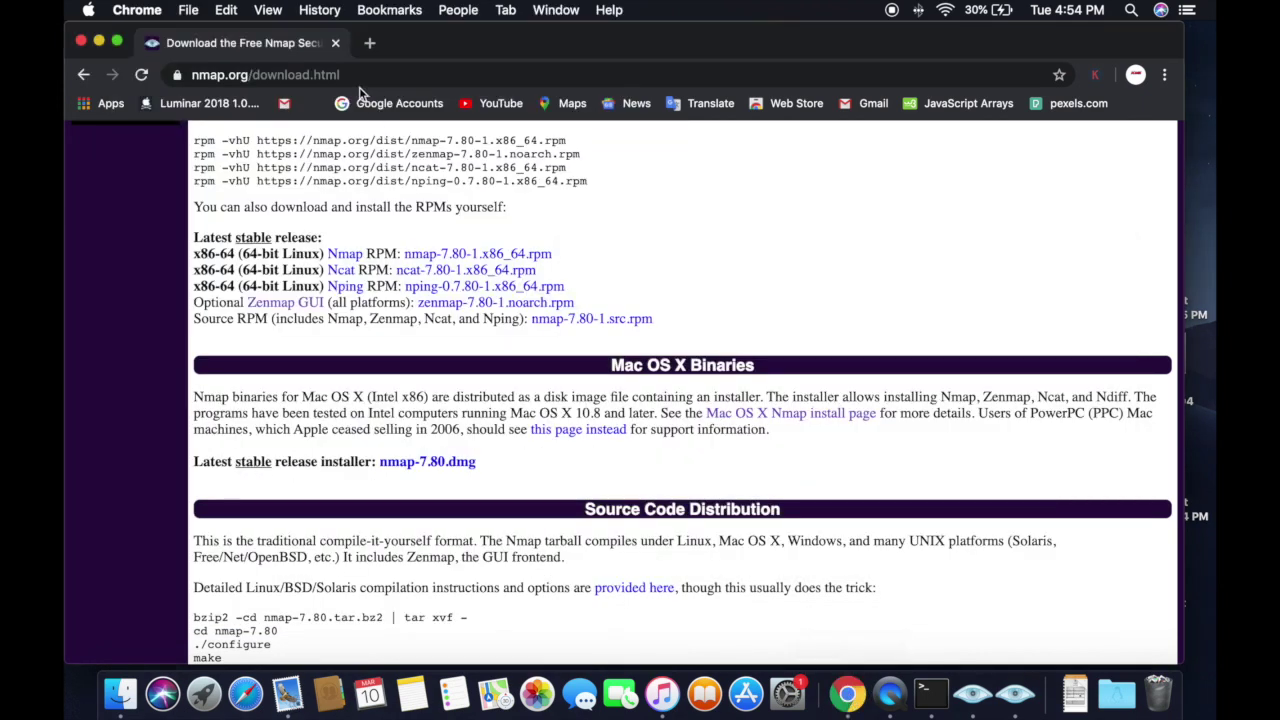
Step: Search the web for vncviewer from Chrome's address bar
click(371, 72)
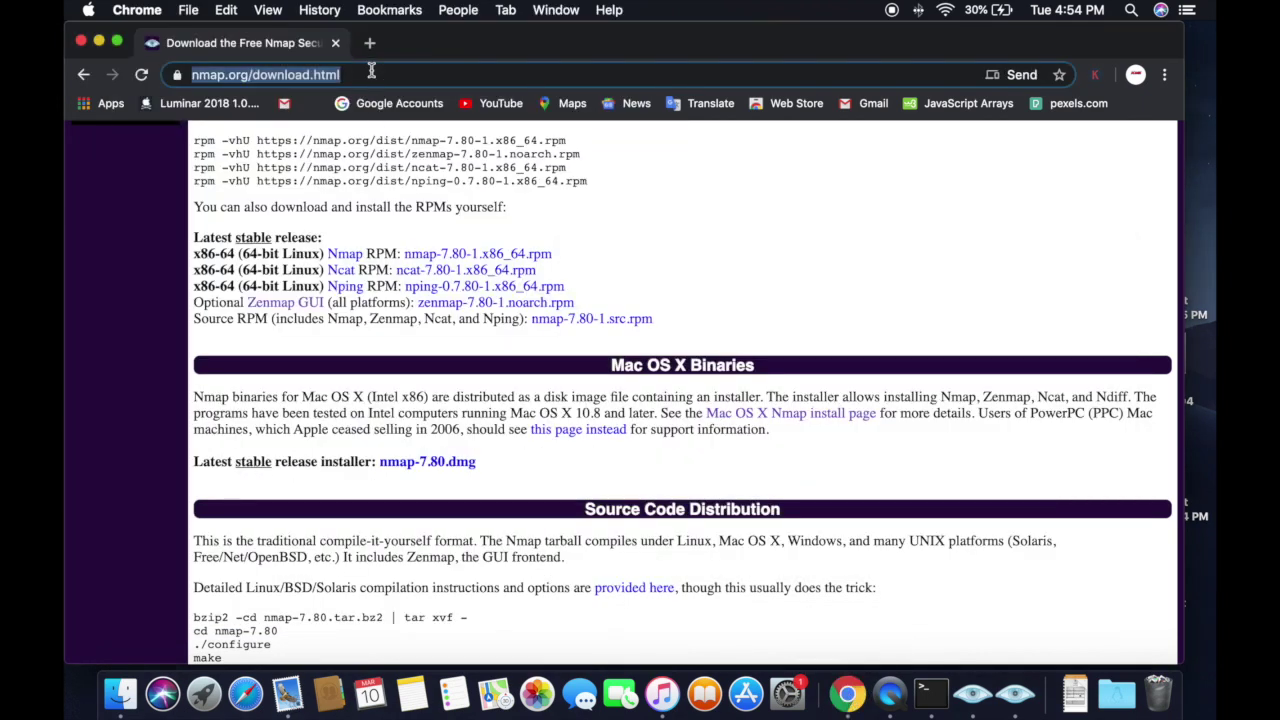
text(vnc)
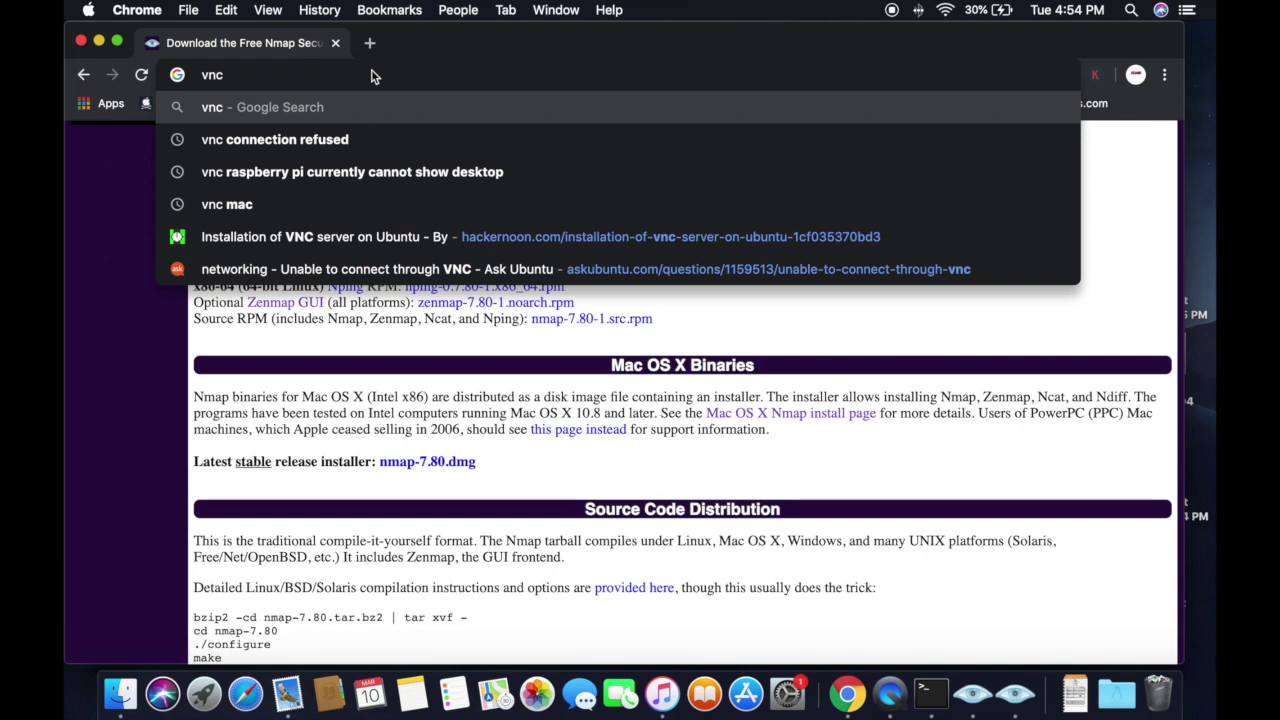
text(viewer)
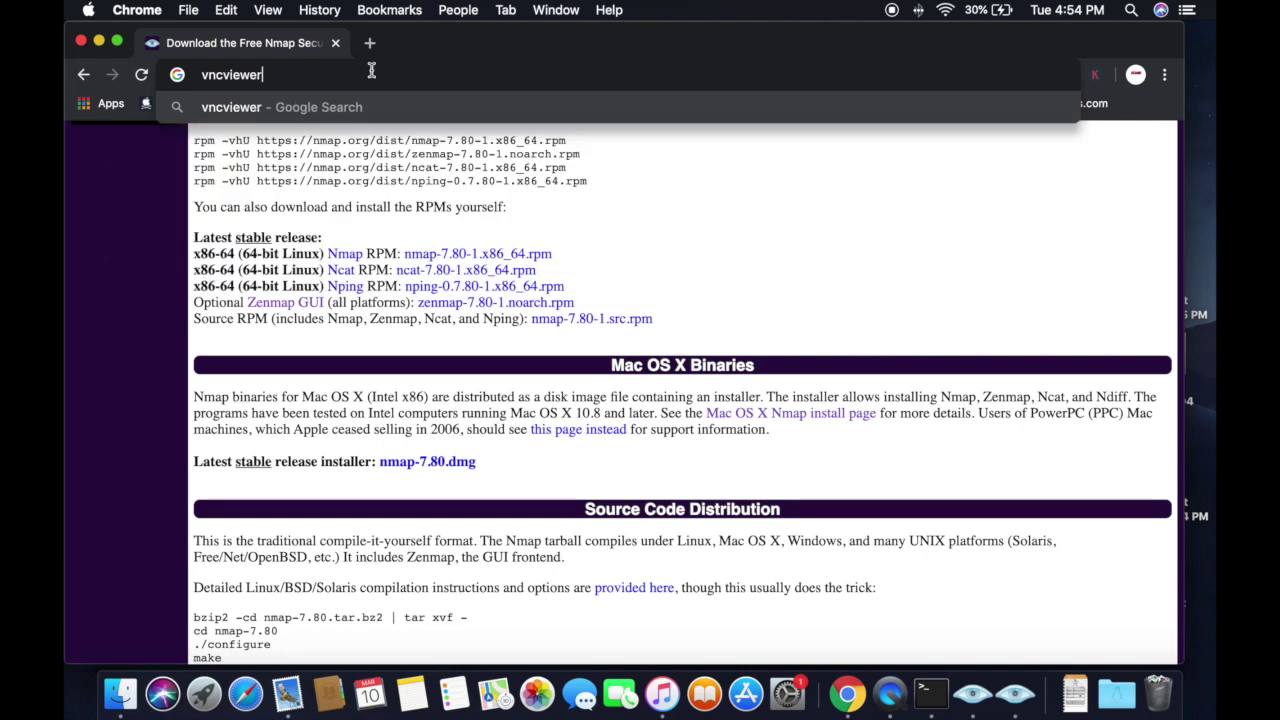
key(Return)
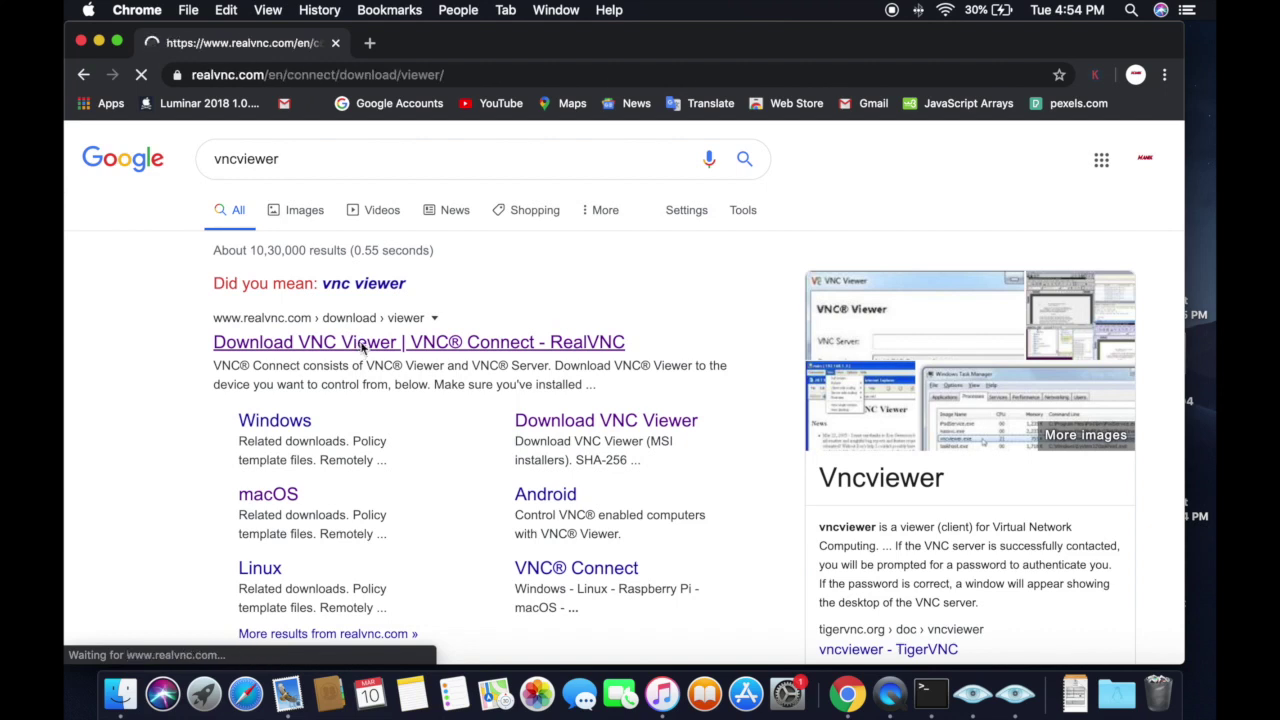
scroll(741, 440, down, 3)
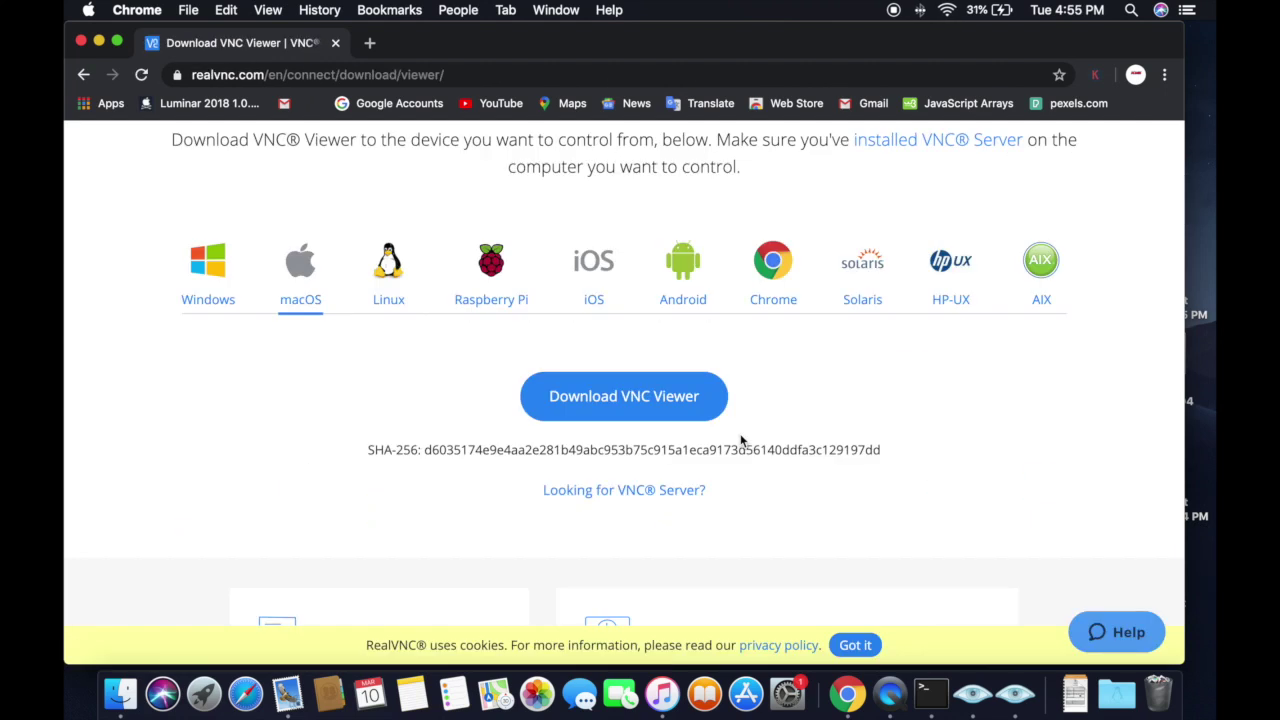
Step: Launch VNC Viewer through Spotlight by searching for vnc
key(super+space)
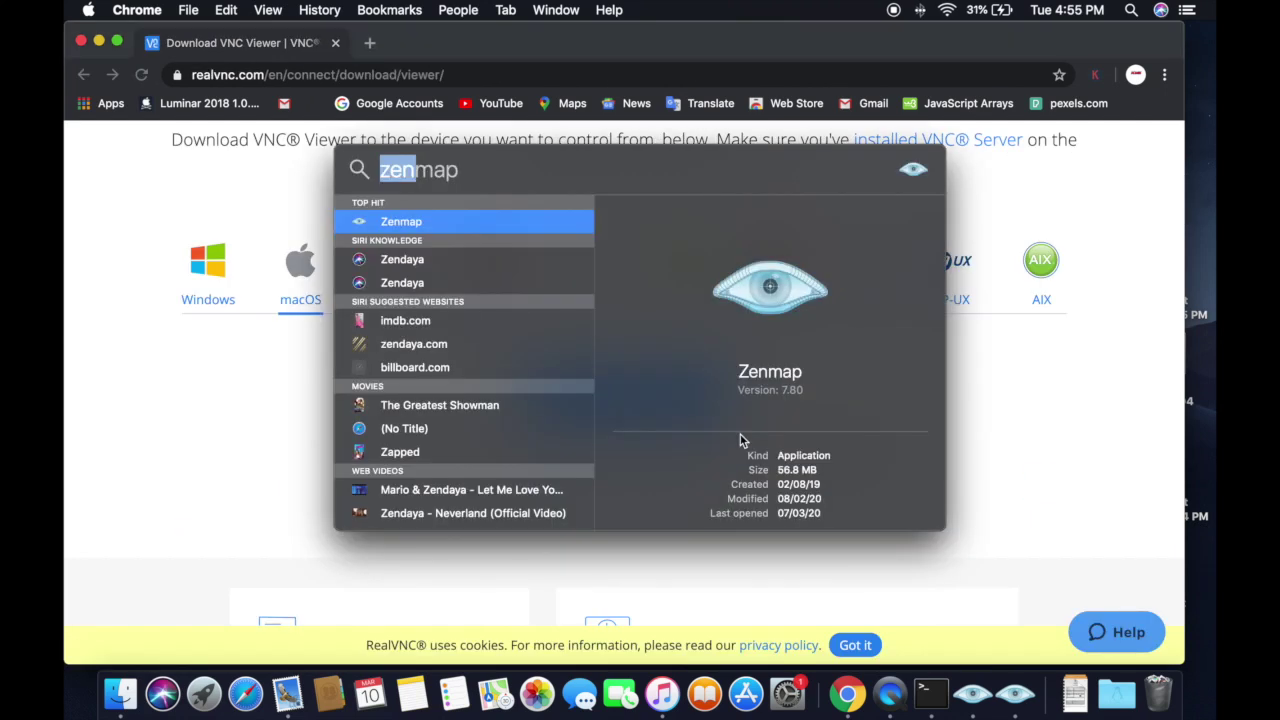
text(vnc)
key(Return)
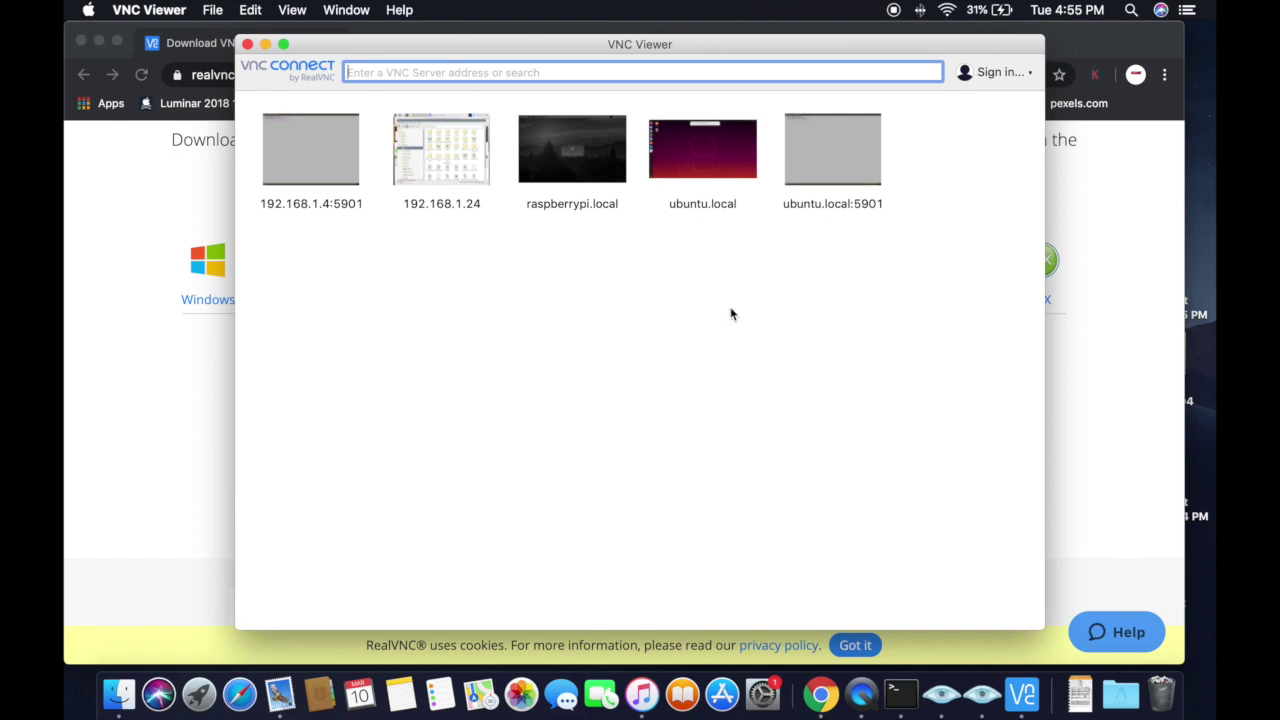
Step: Enter 192.168.1.6 in VNC Viewer's address bar to connect to the Pi
click(982, 693)
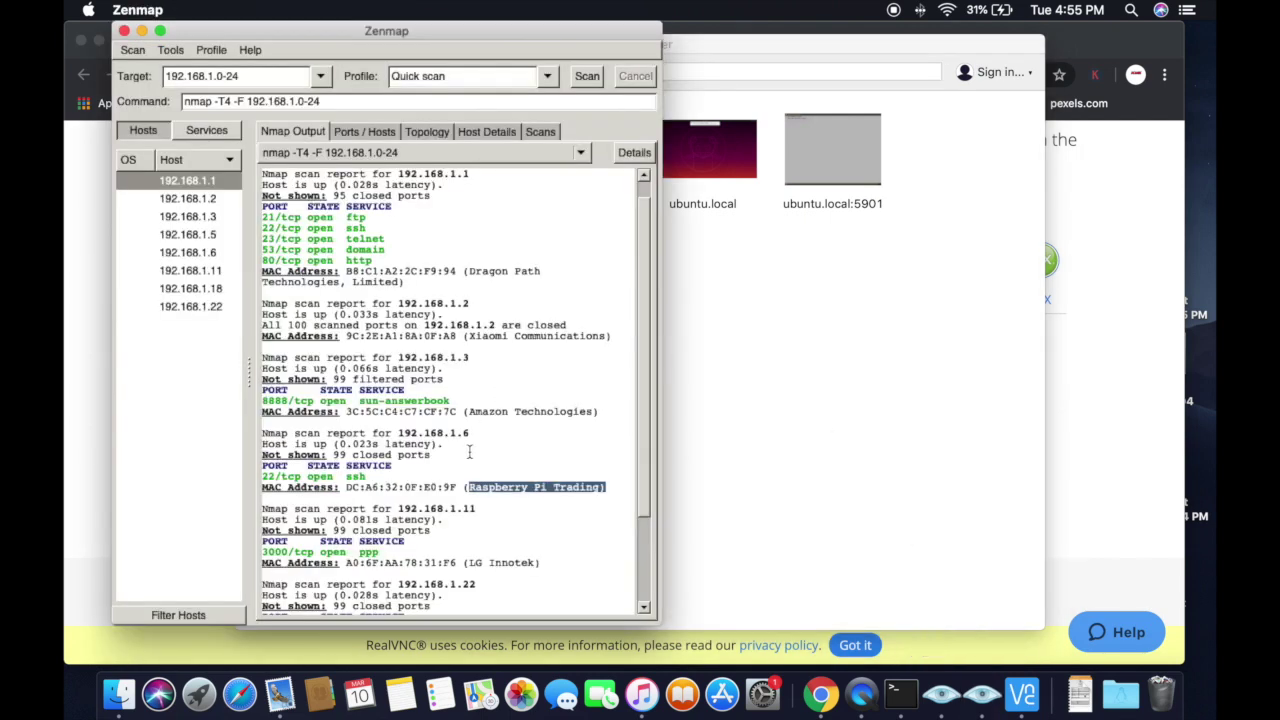
click(750, 308)
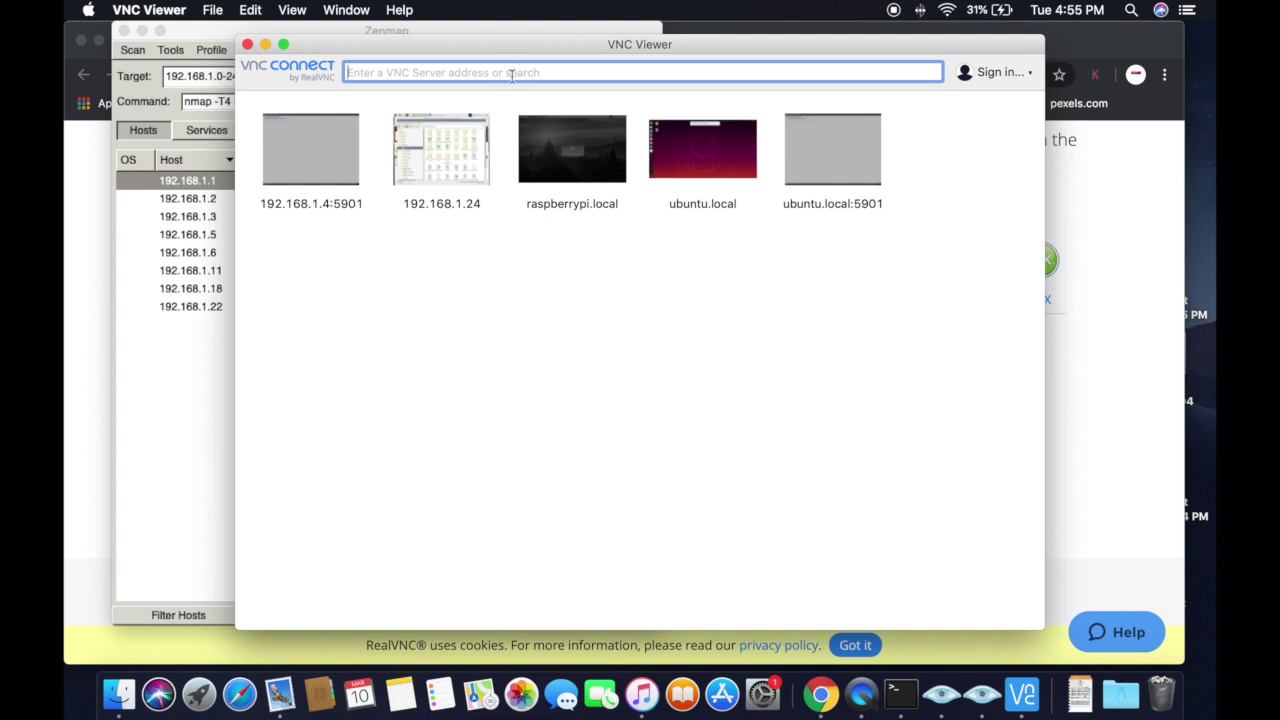
text(192.1)
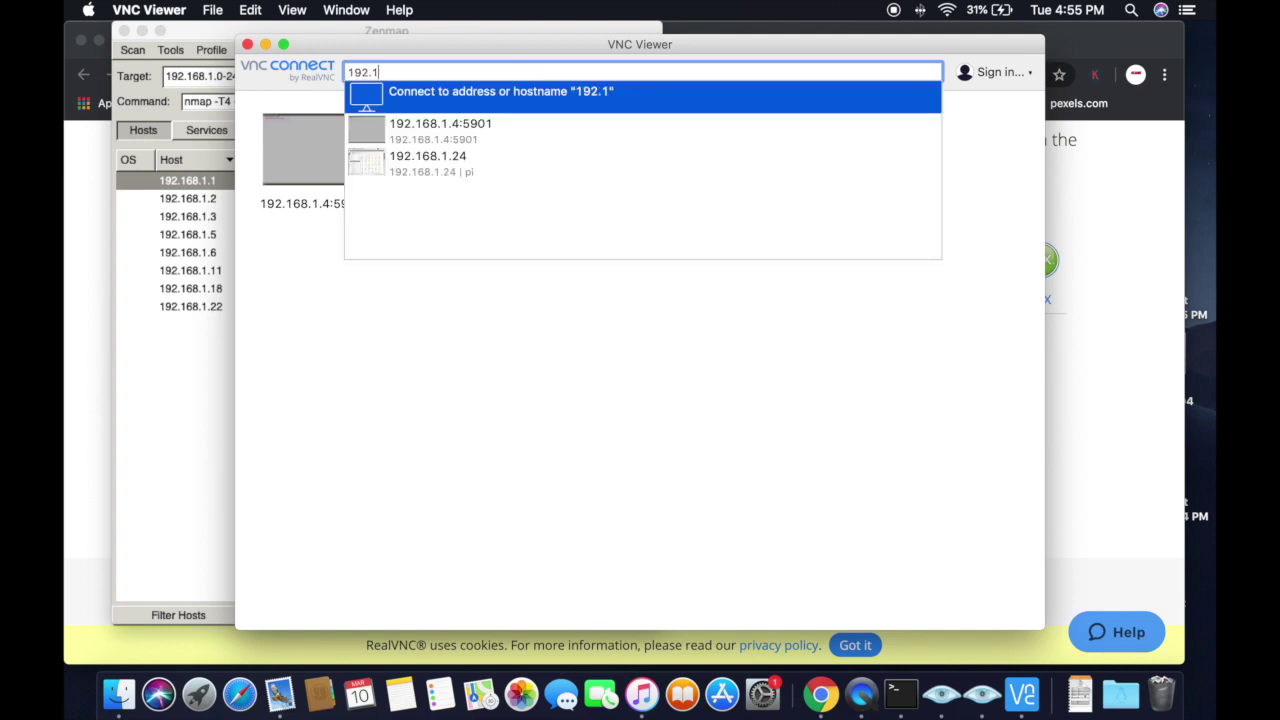
text(68.1.6)
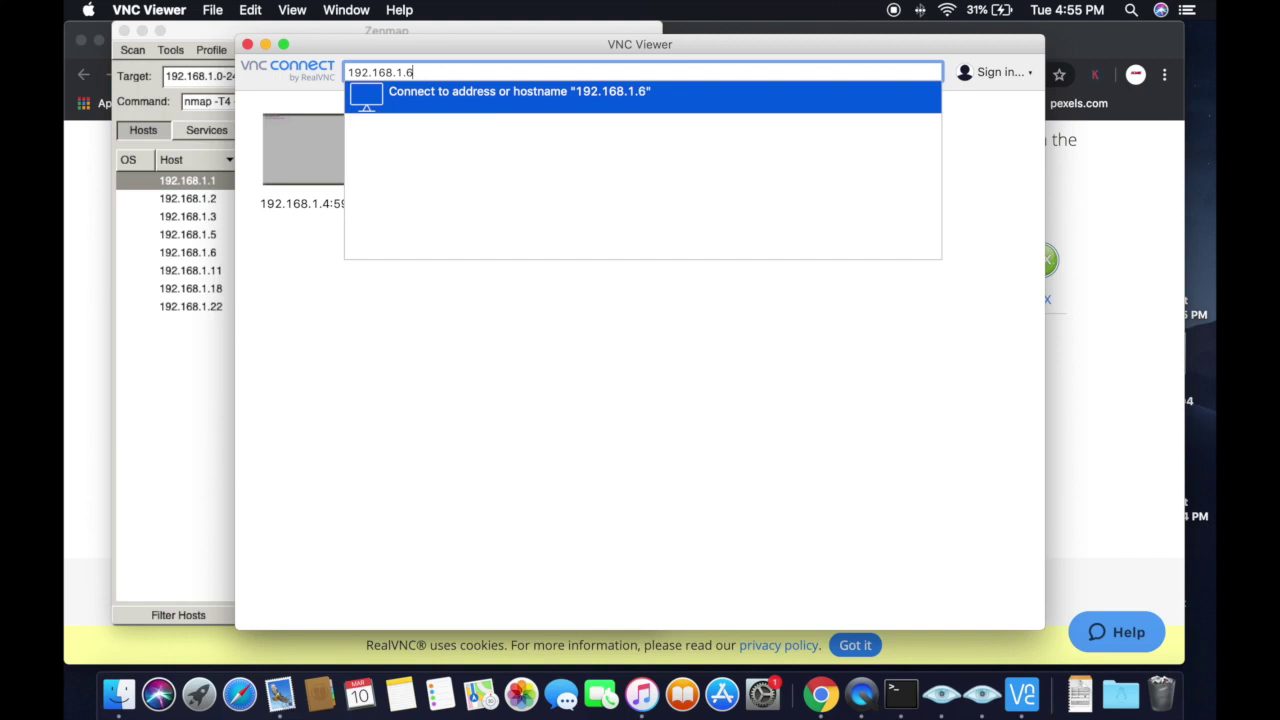
key(Return)
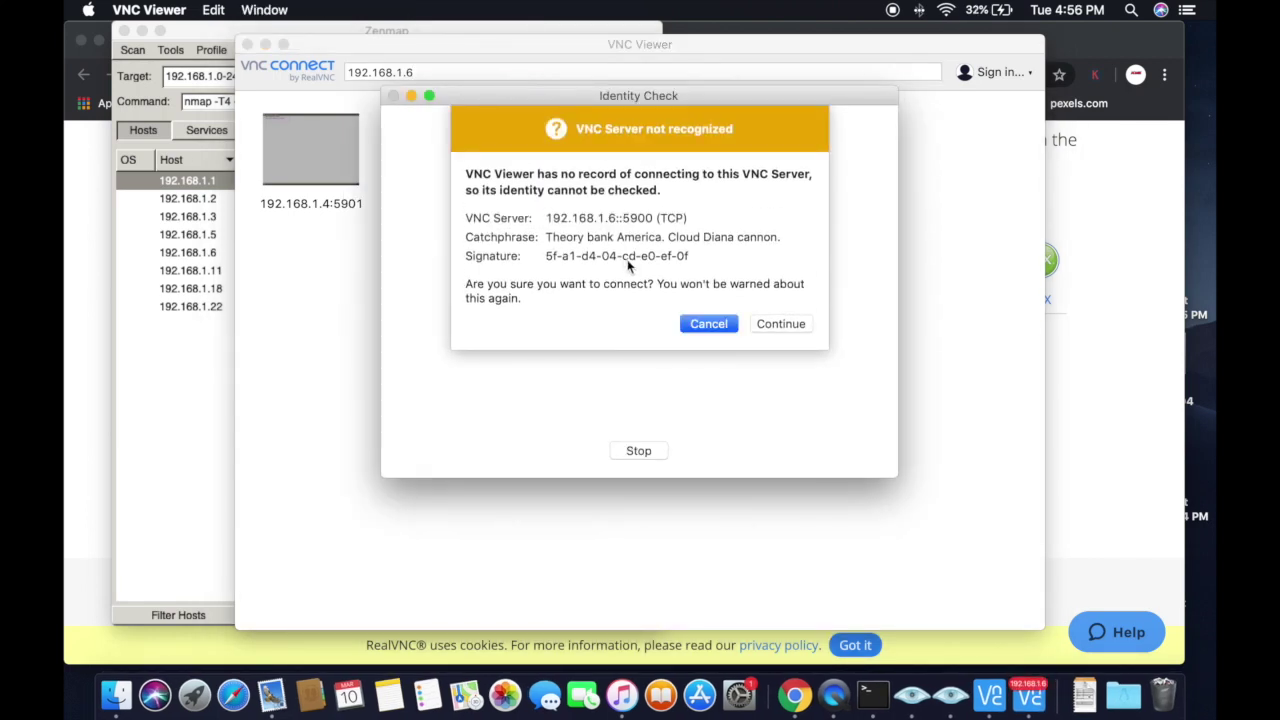
Step: Accept the server identity and log in as pi with the password remembered
click(767, 323)
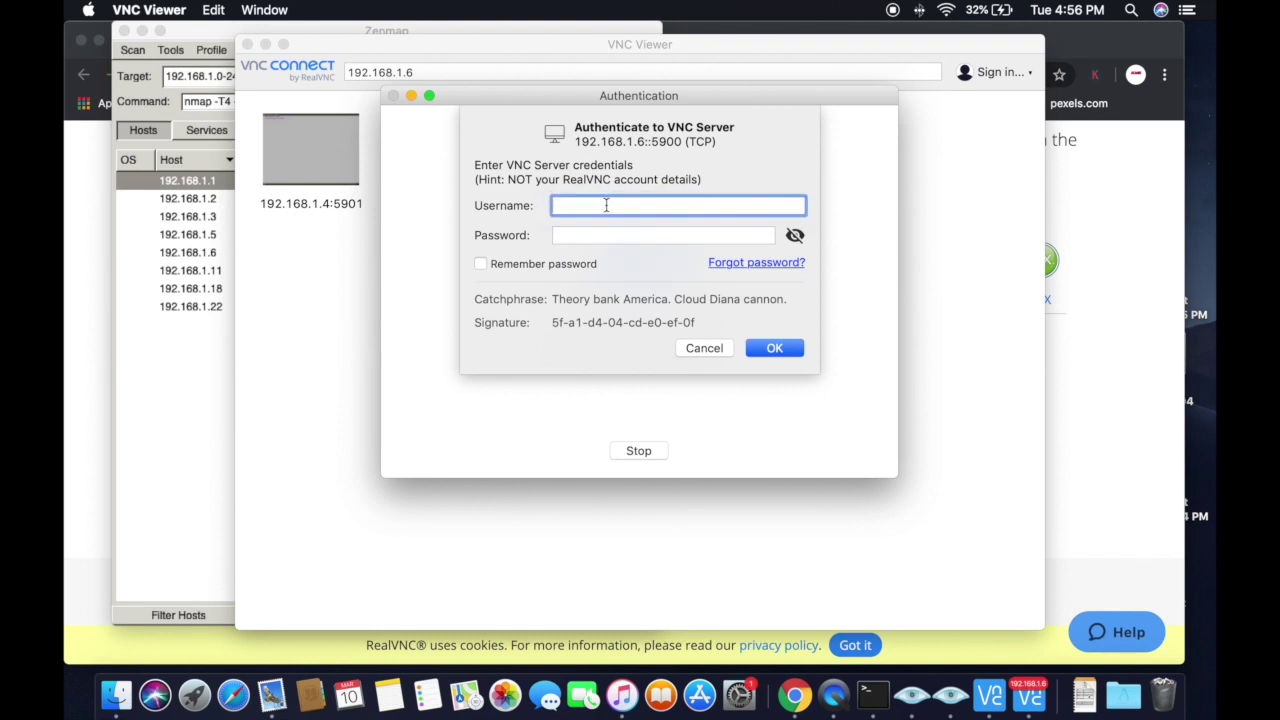
text(pi)
key(Tab)
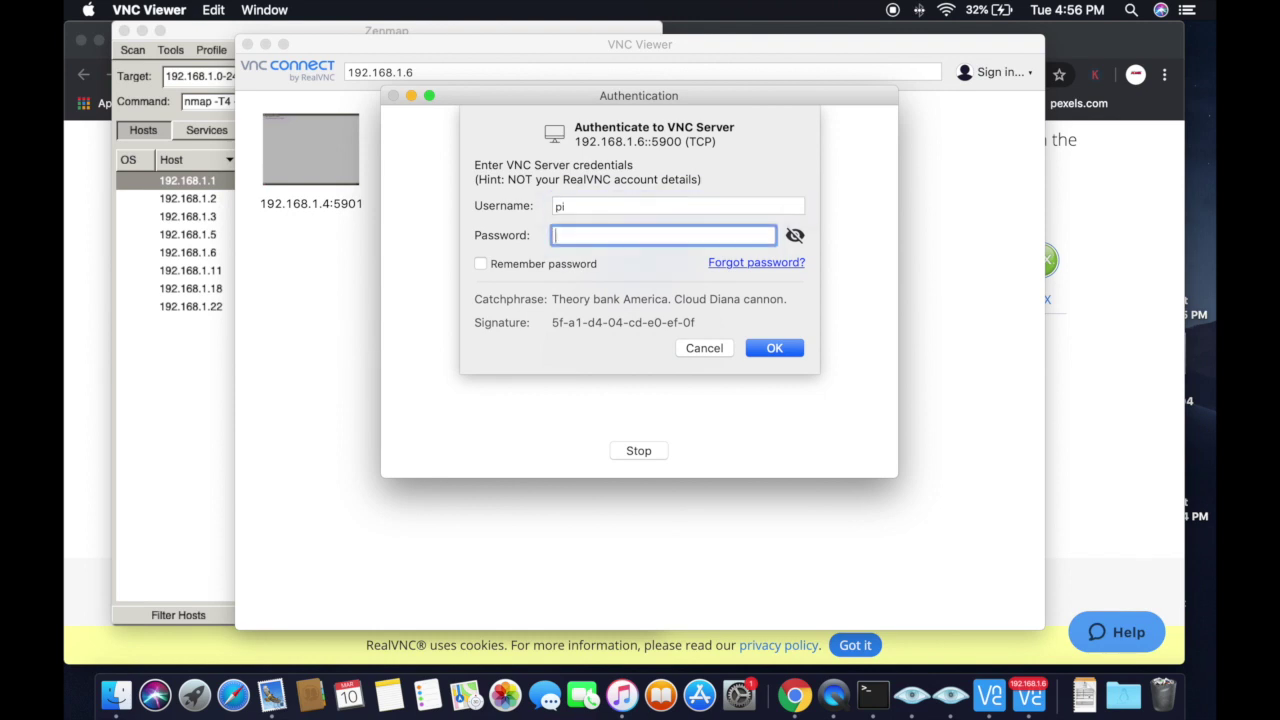
text(raspberry)
click(480, 264)
click(787, 352)
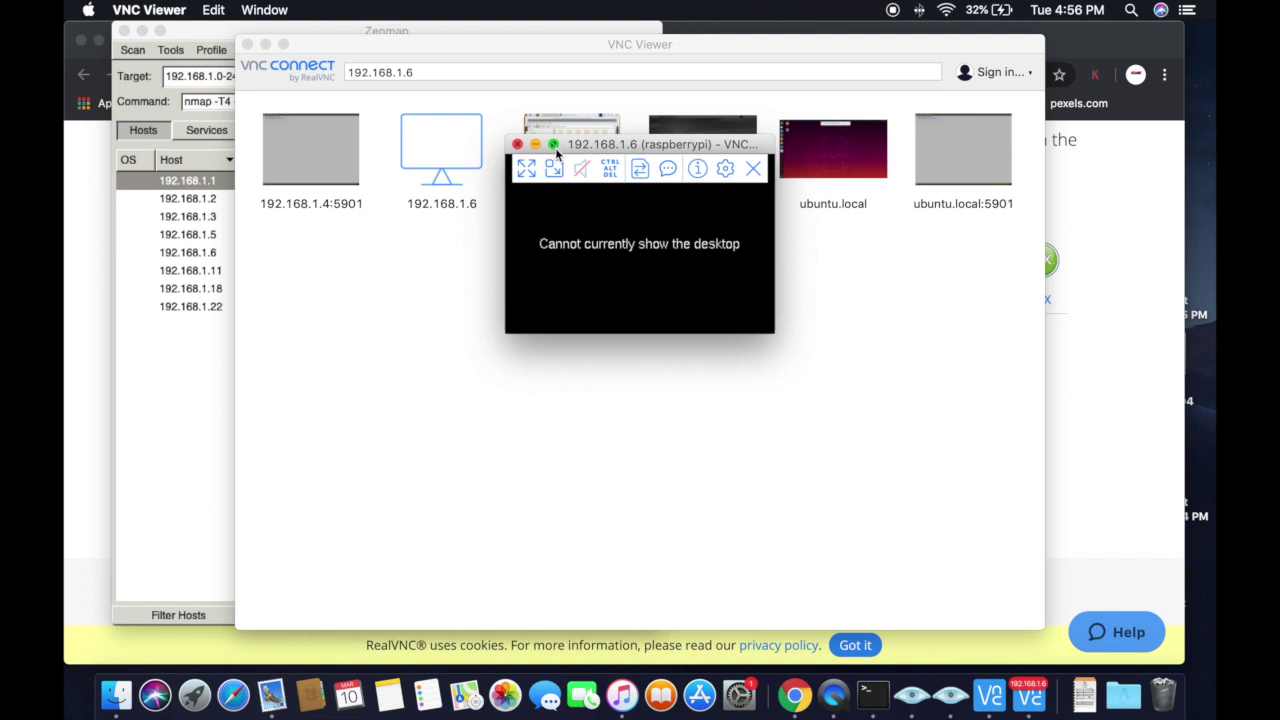
click(772, 335)
drag(940, 463, 945, 467)
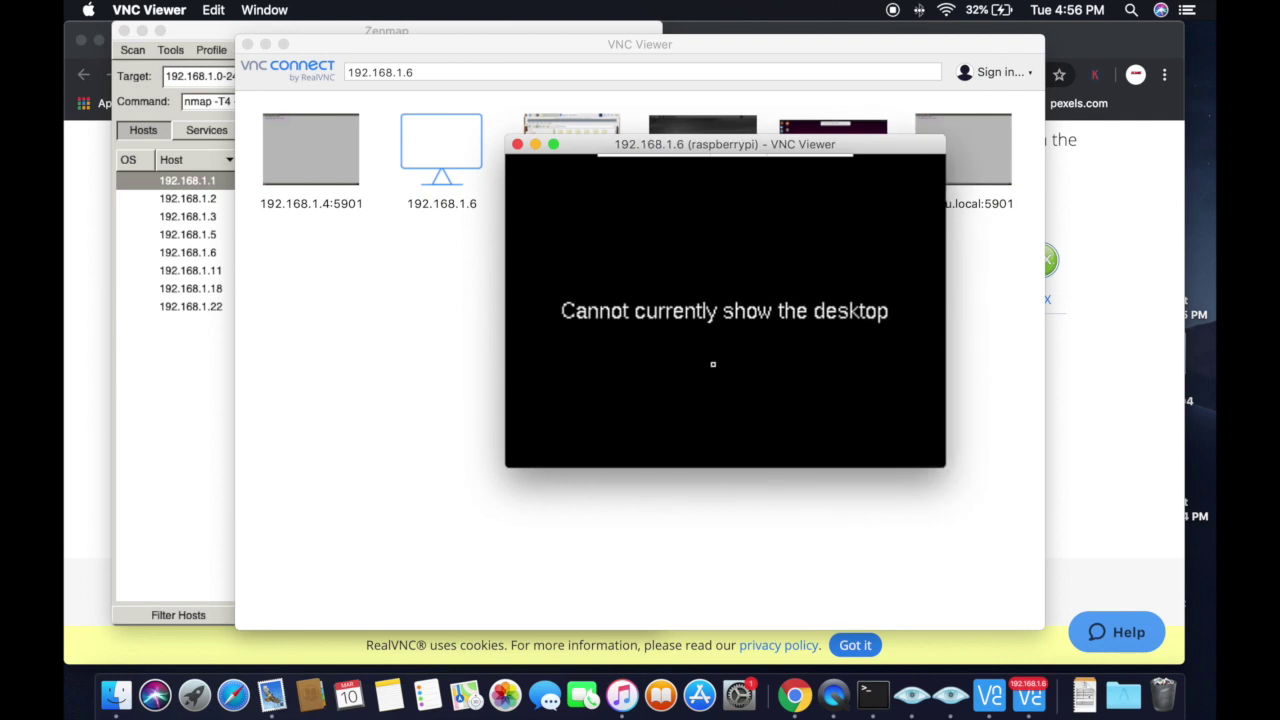
click(884, 694)
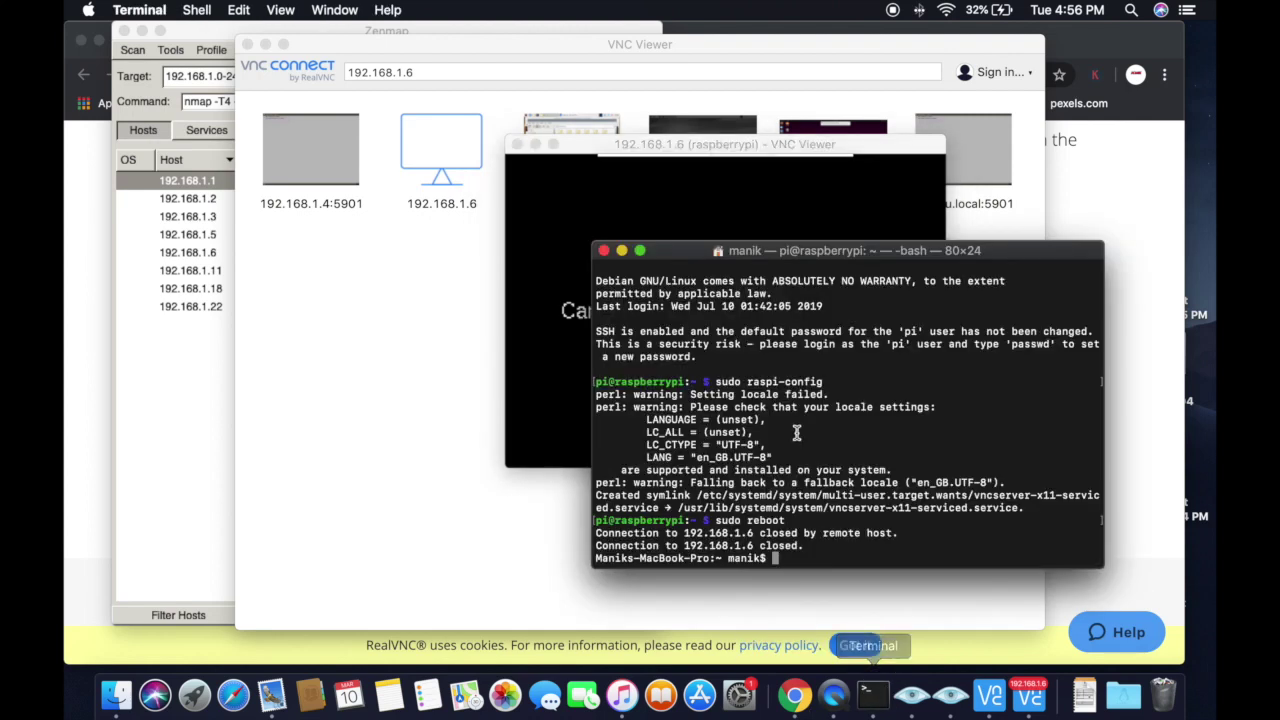
key(Up)
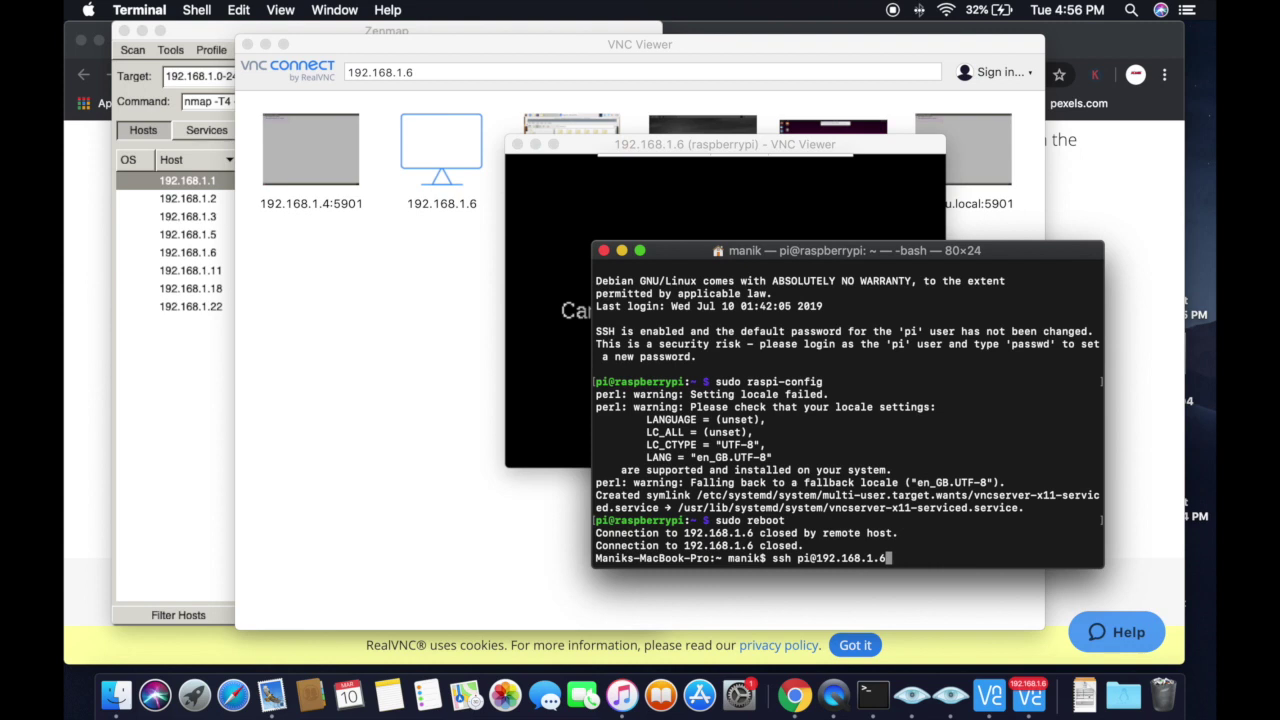
key(Return)
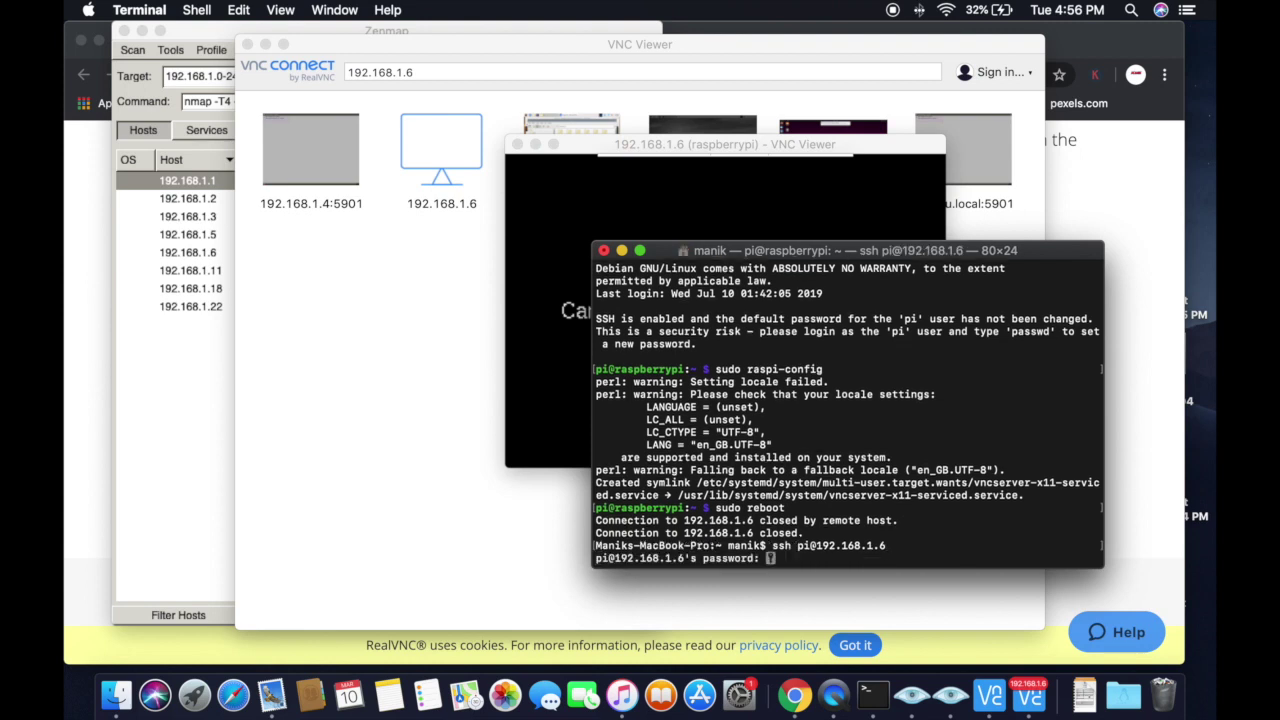
key(Return)
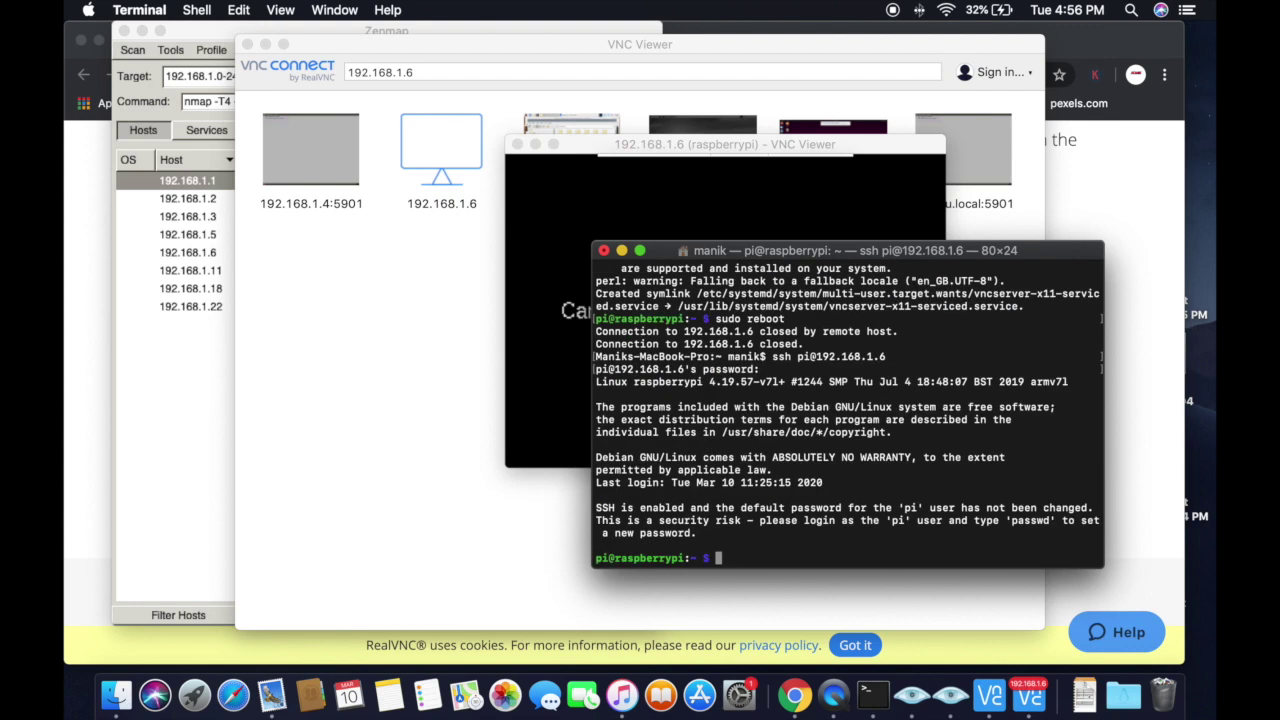
text(sudo raspi-config)
key(Return)
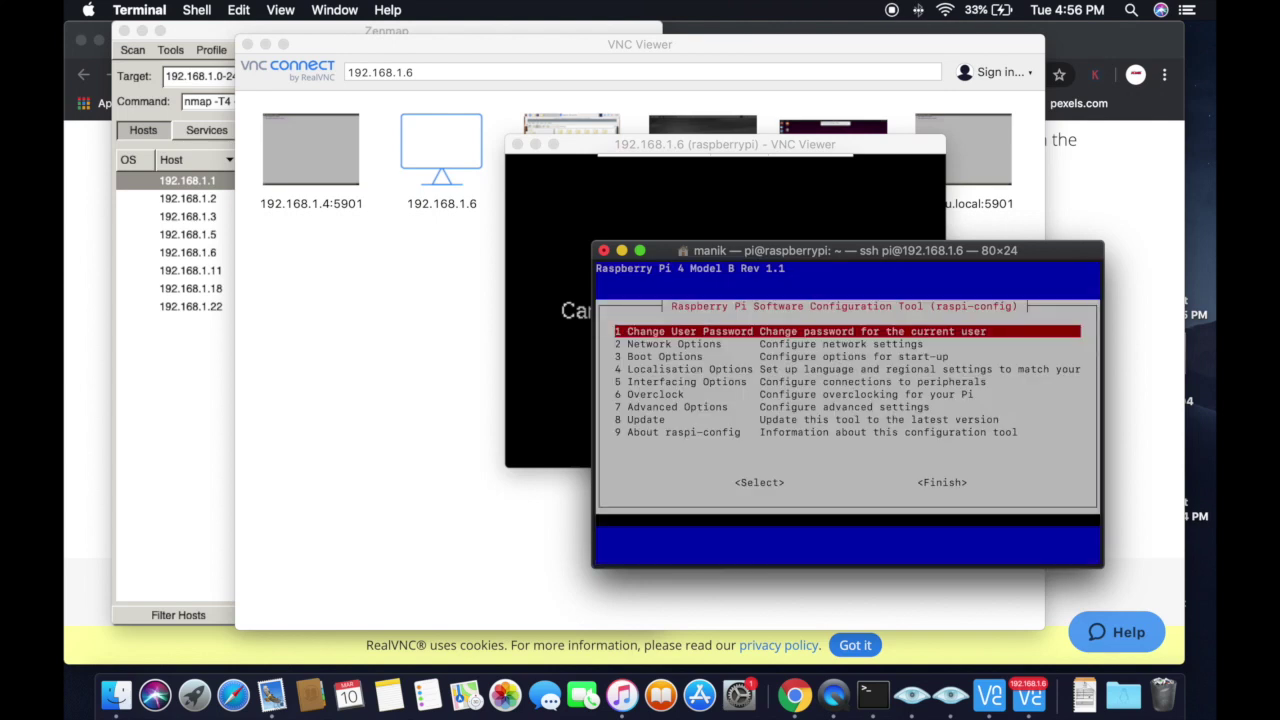
Step: Set Advanced Options > Resolution to DMT Mode 35 (1280x1024) and finish to reboot the Pi
key(Down)
key(Down)
key(Down)
key(Down)
key(Down)
key(Down)
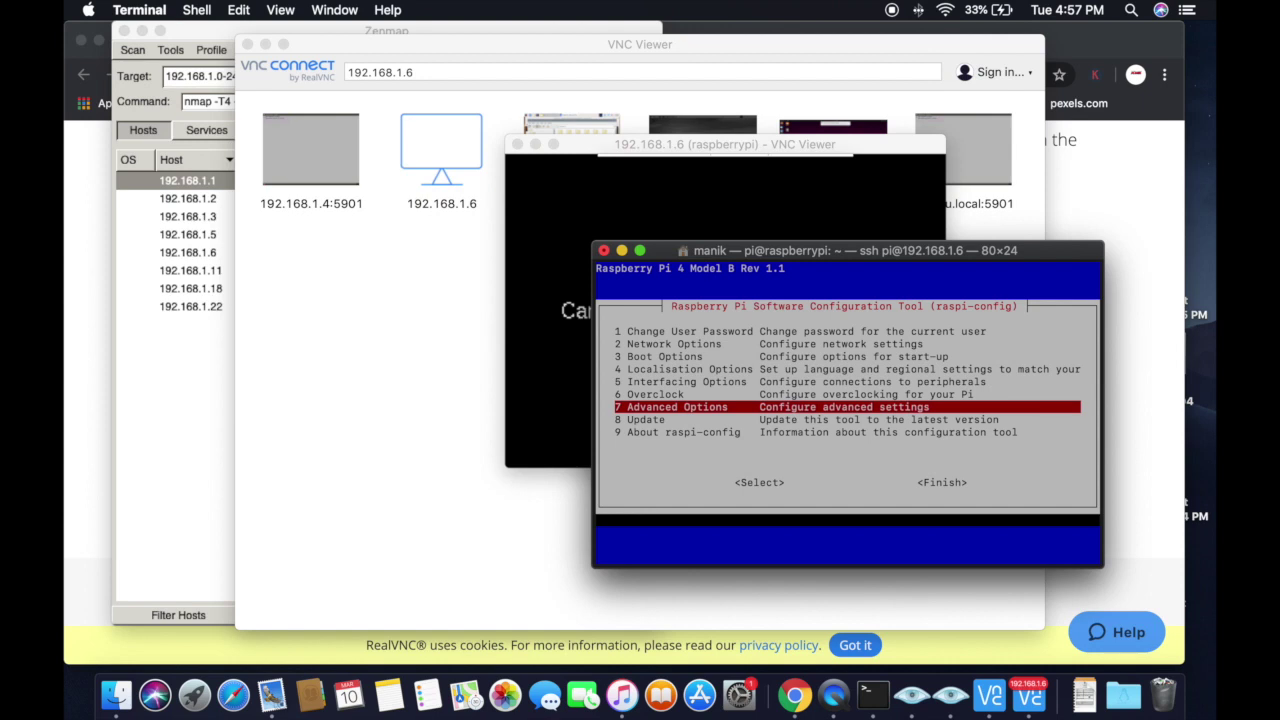
key(Return)
key(Down)
key(Down)
key(Down)
key(Down)
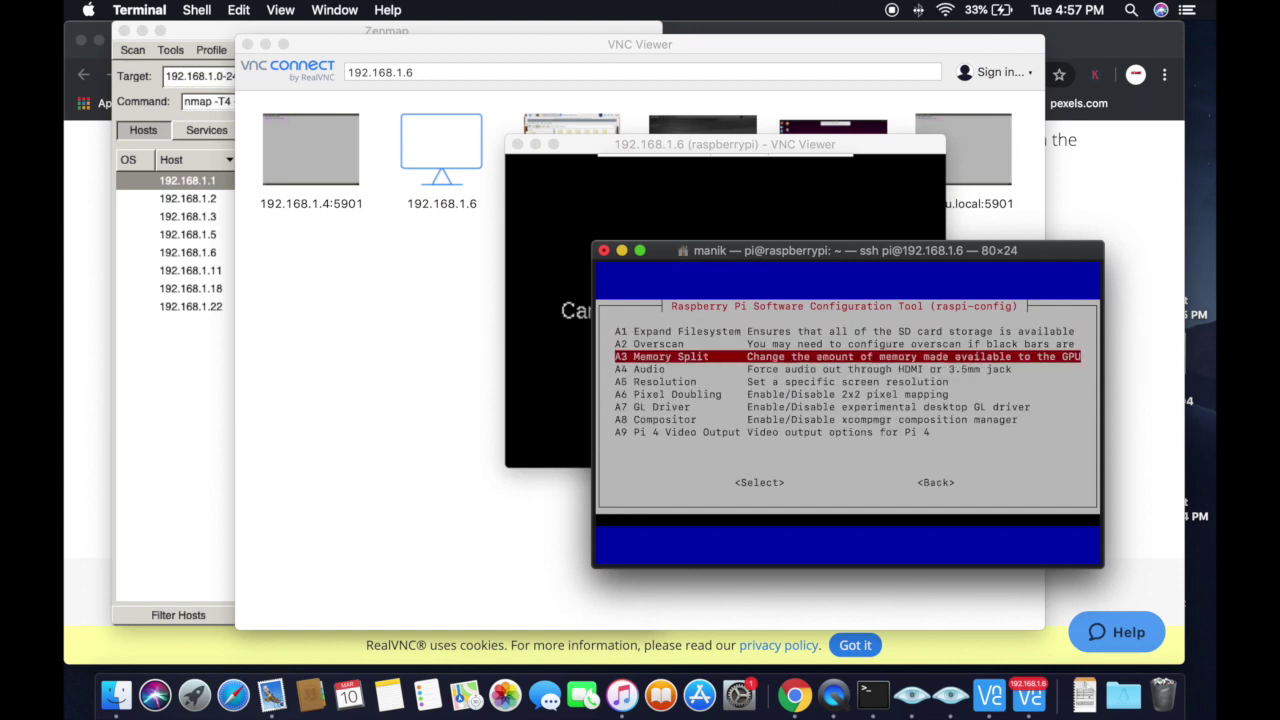
key(Return)
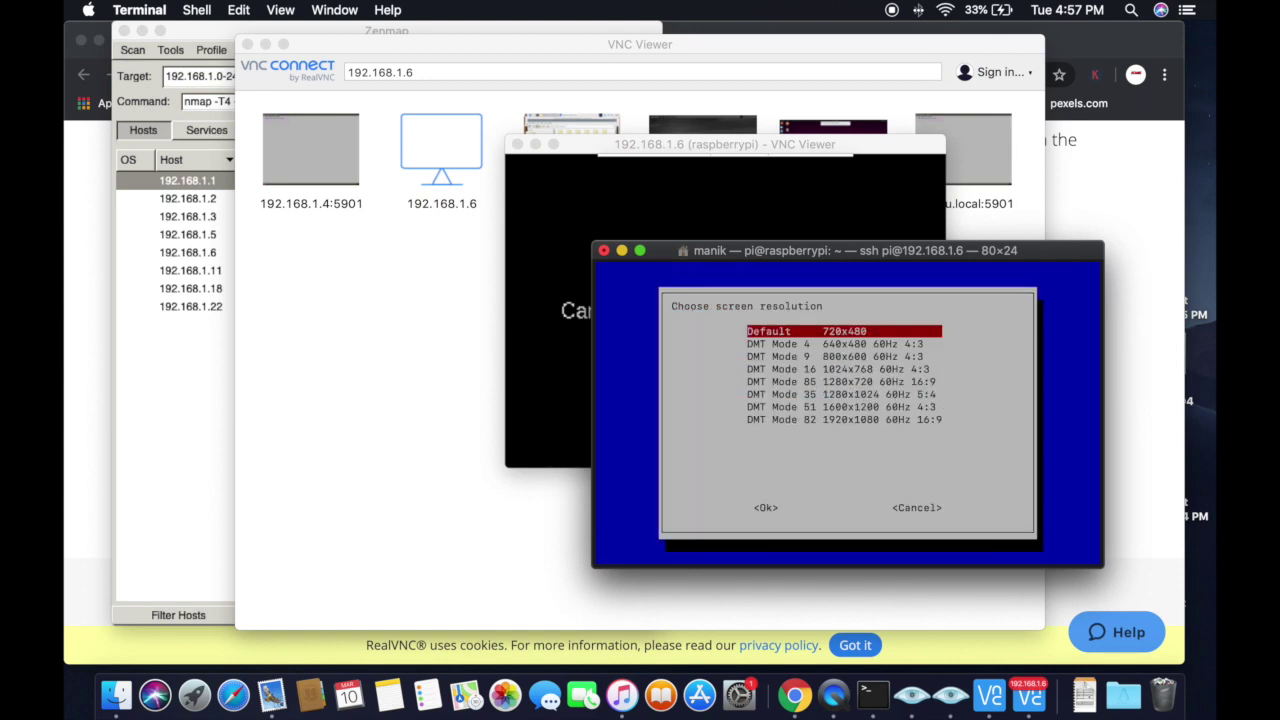
key(Down)
key(Down)
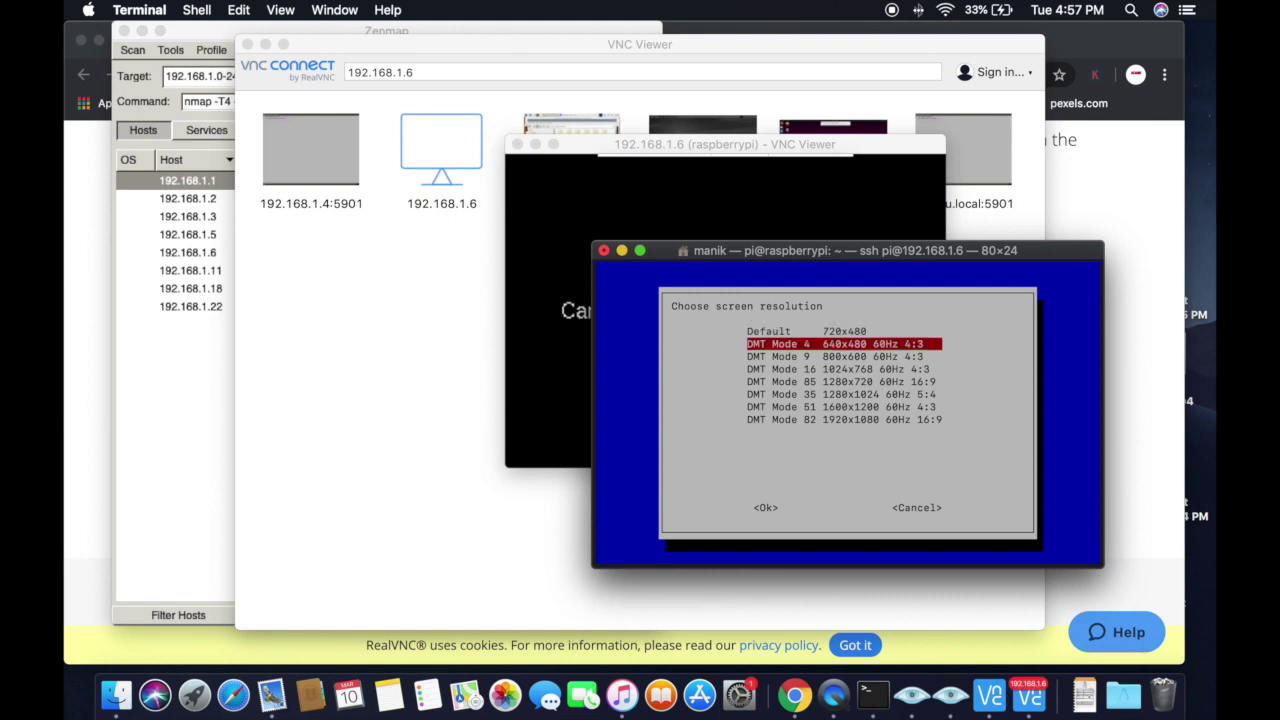
key(Down)
key(Down)
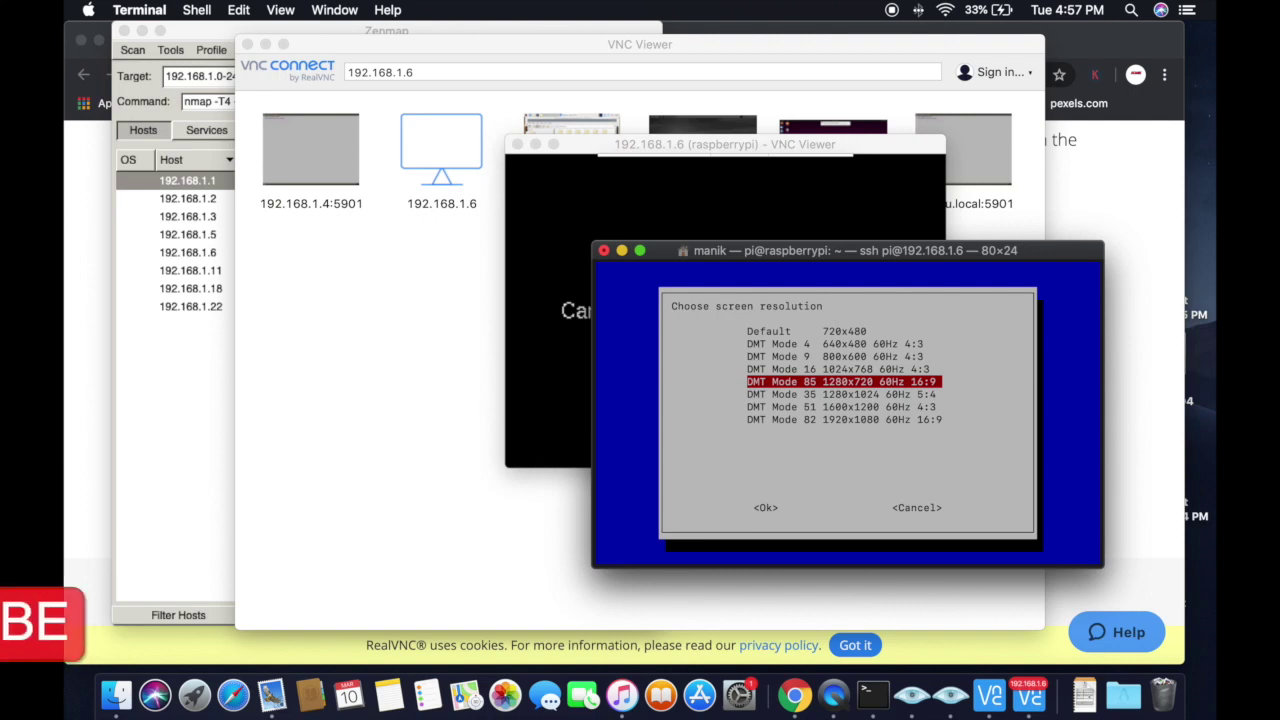
key(Down)
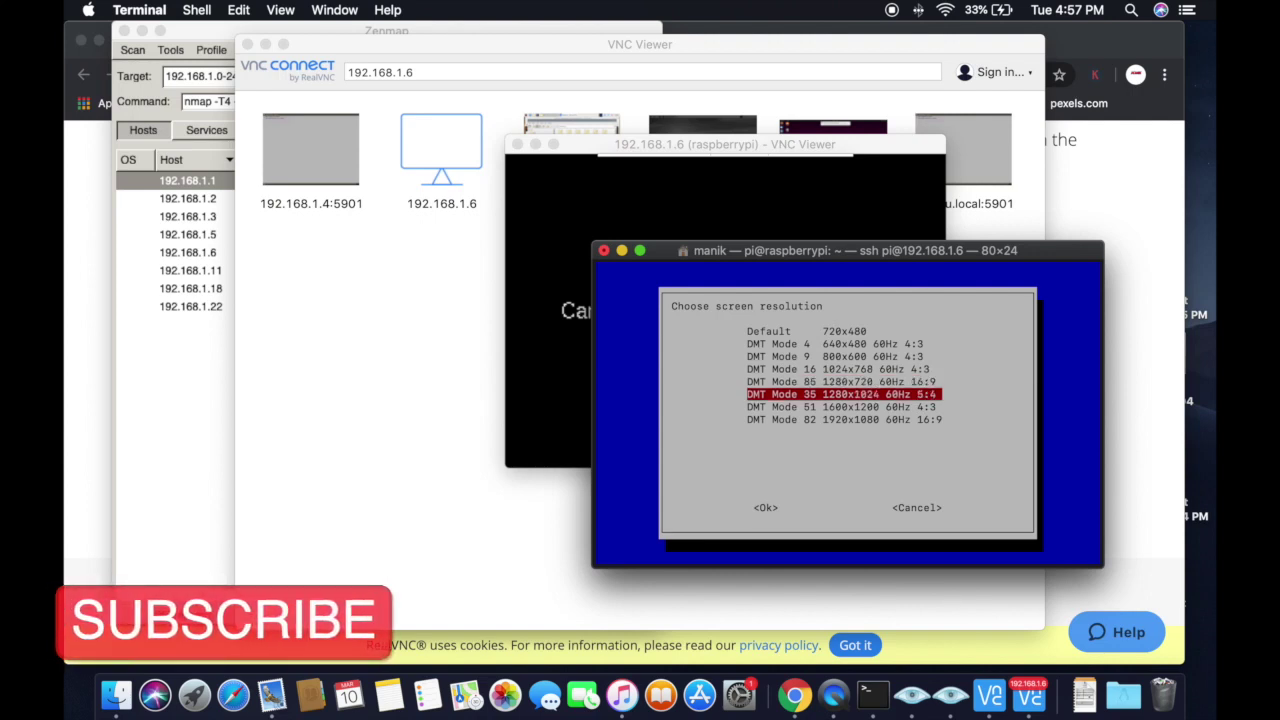
key(Return)
key(Return)
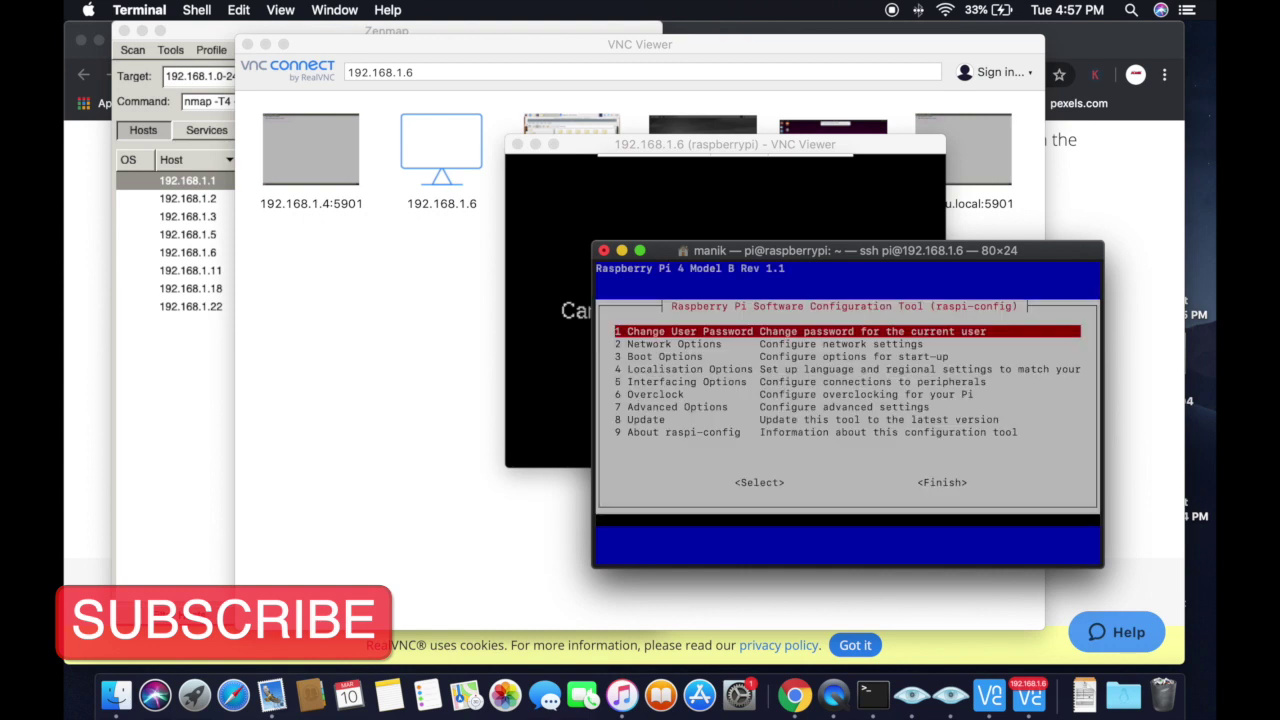
key(Tab)
key(Tab)
key(Return)
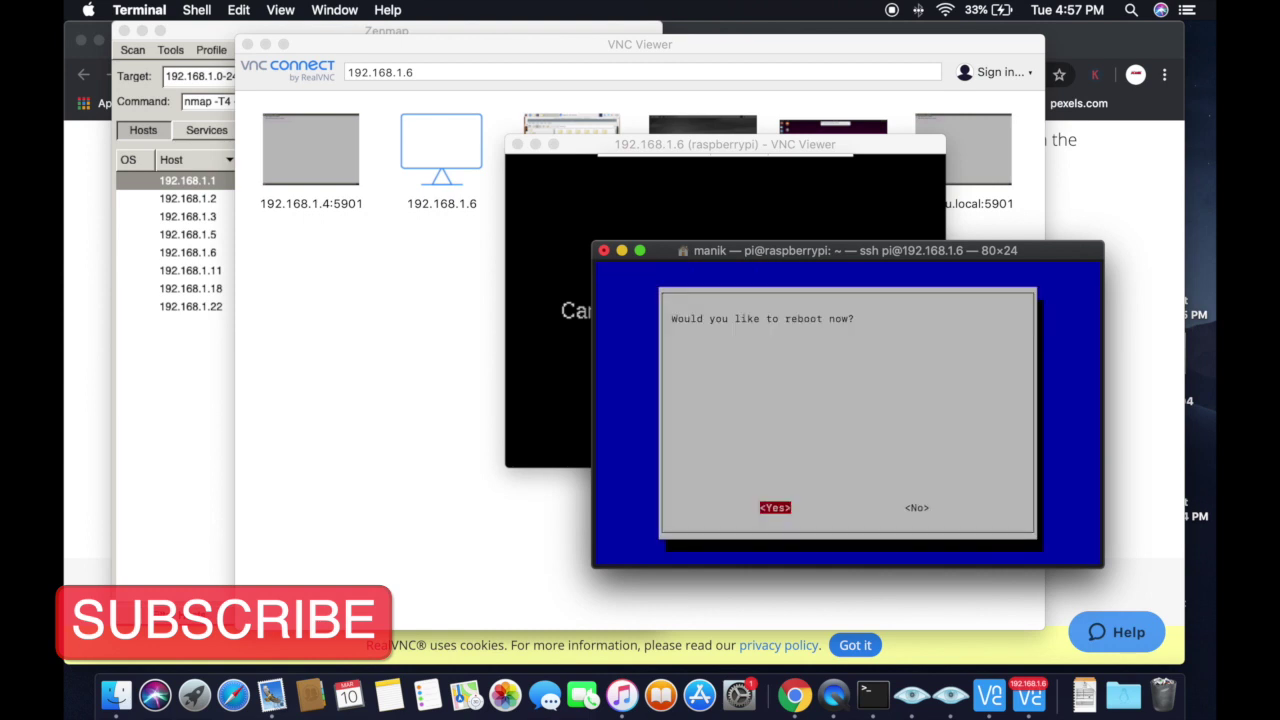
key(Return)
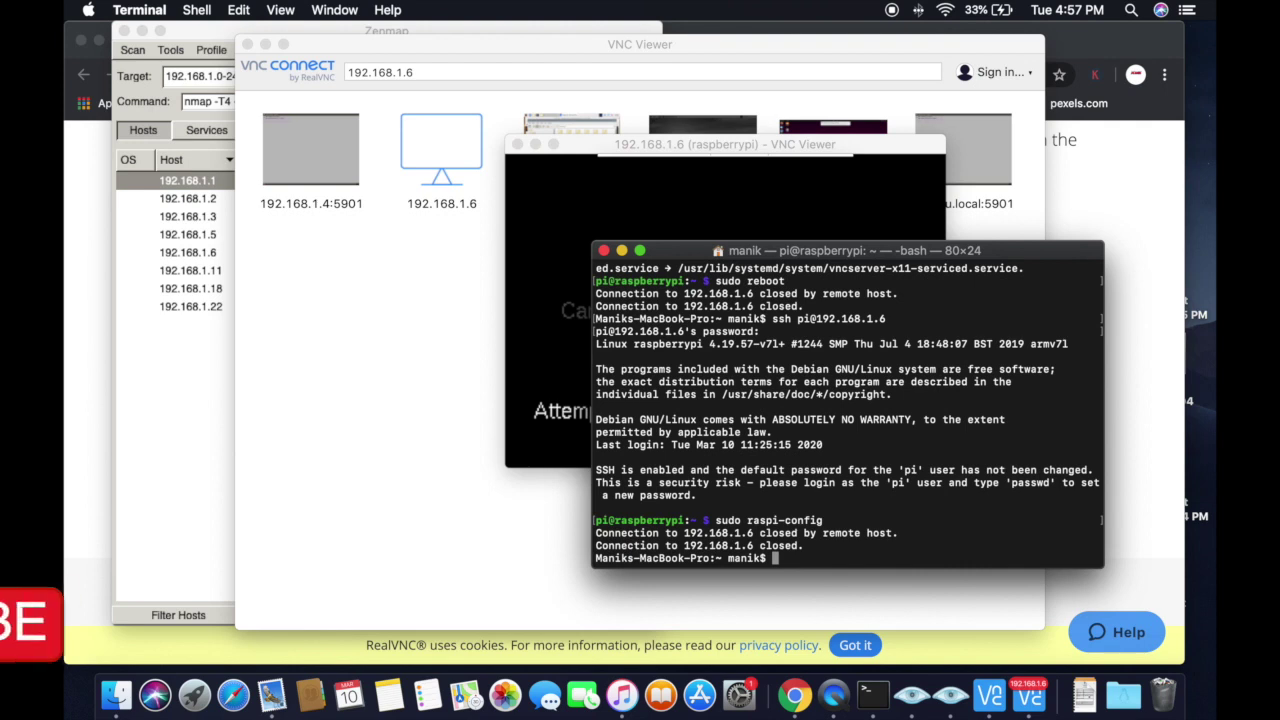
click(426, 71)
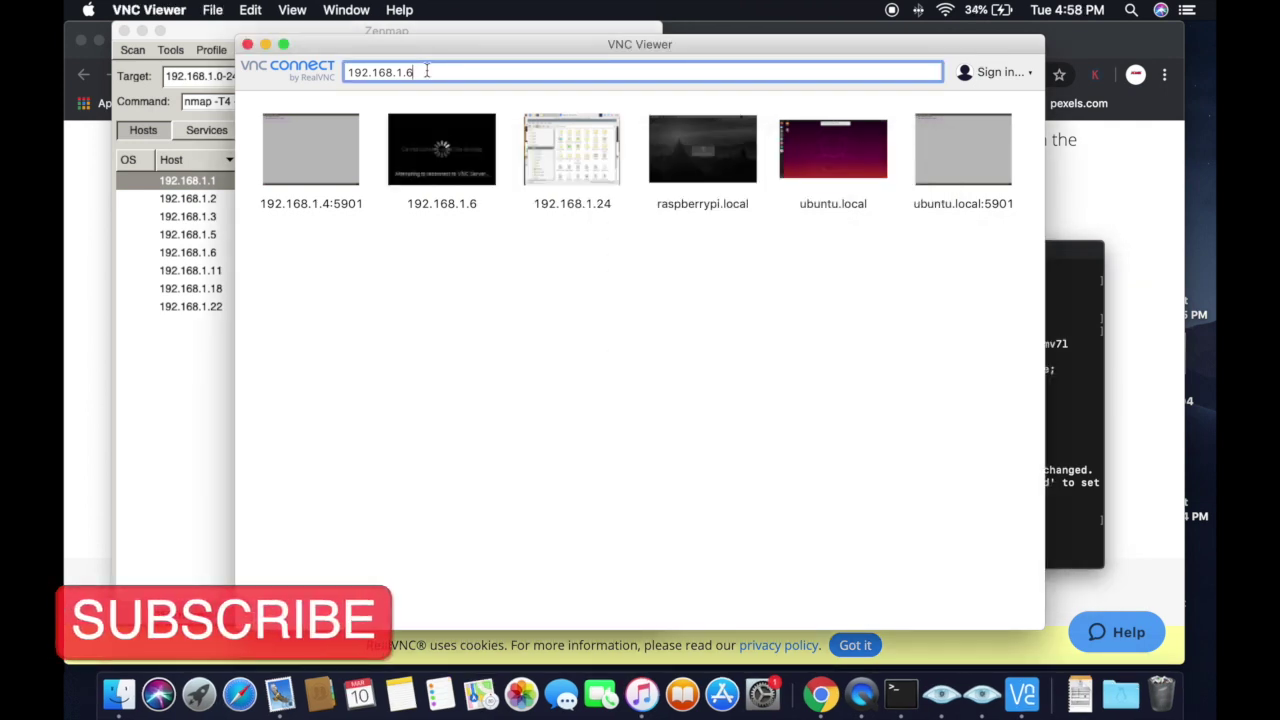
Step: Reconnect VNC Viewer to 192.168.1.6 and click OK on the default-password warning
text(192.168.1.6)
key(Return)
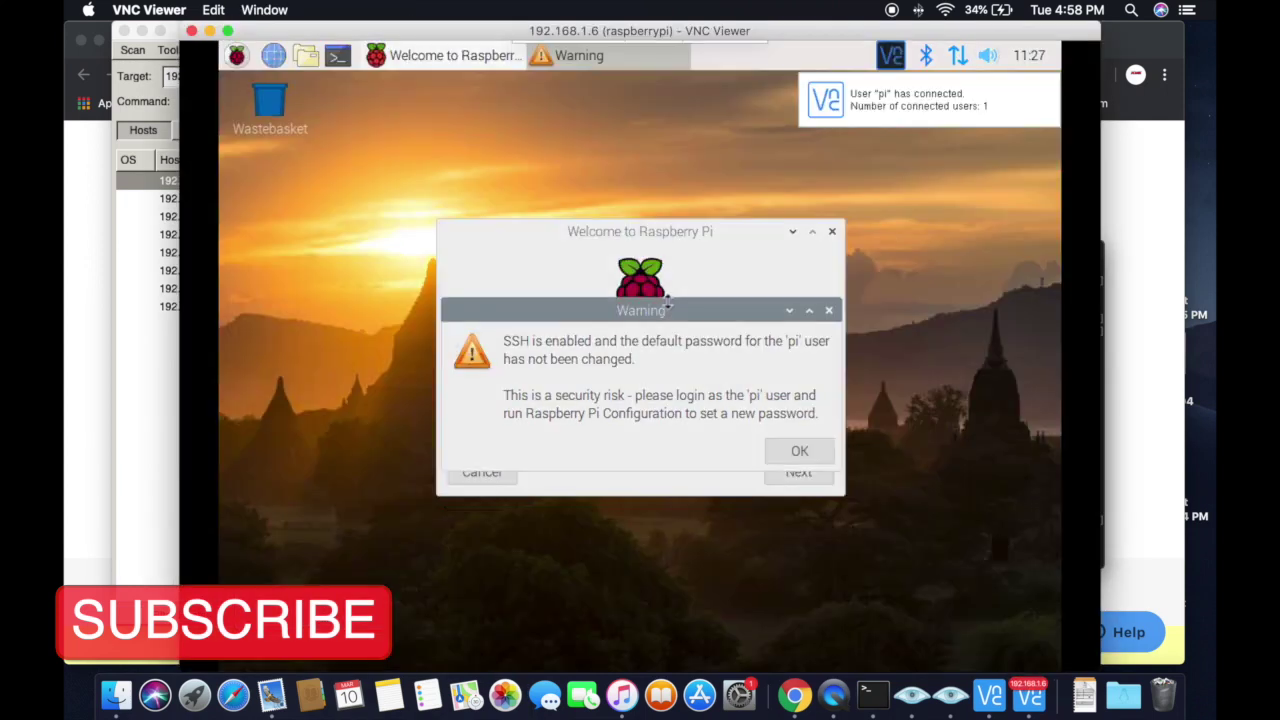
click(814, 451)
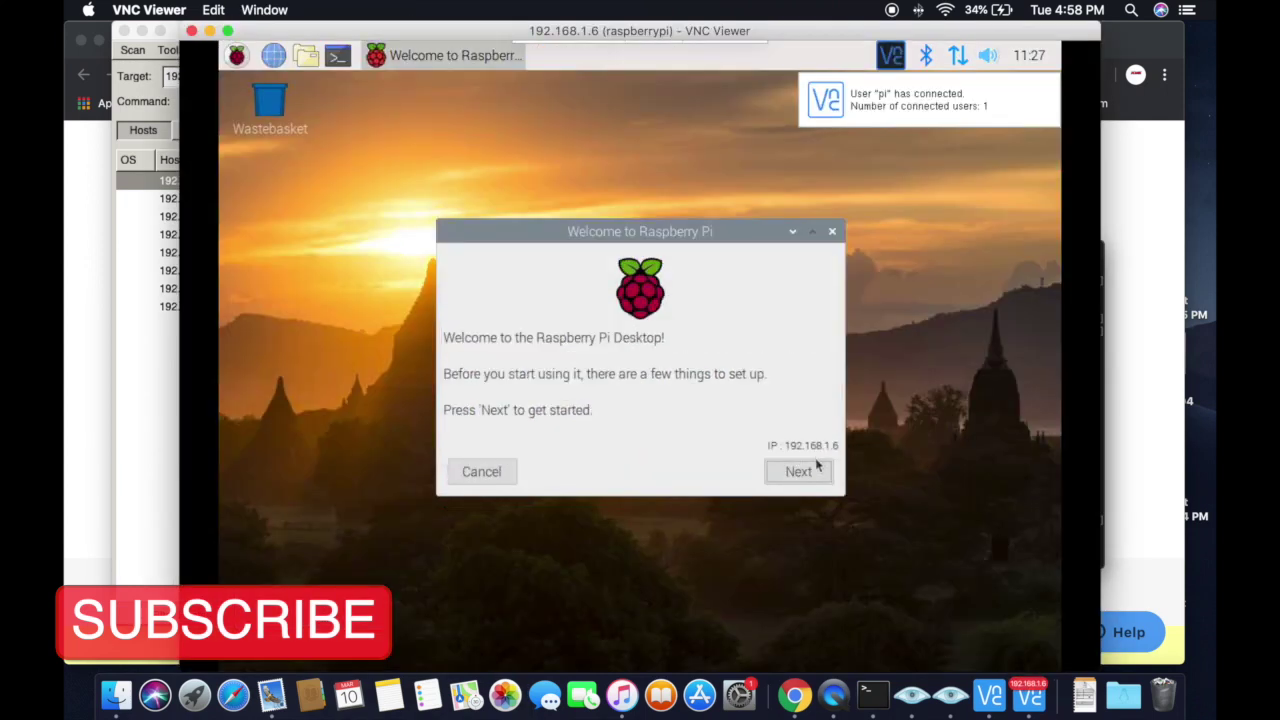